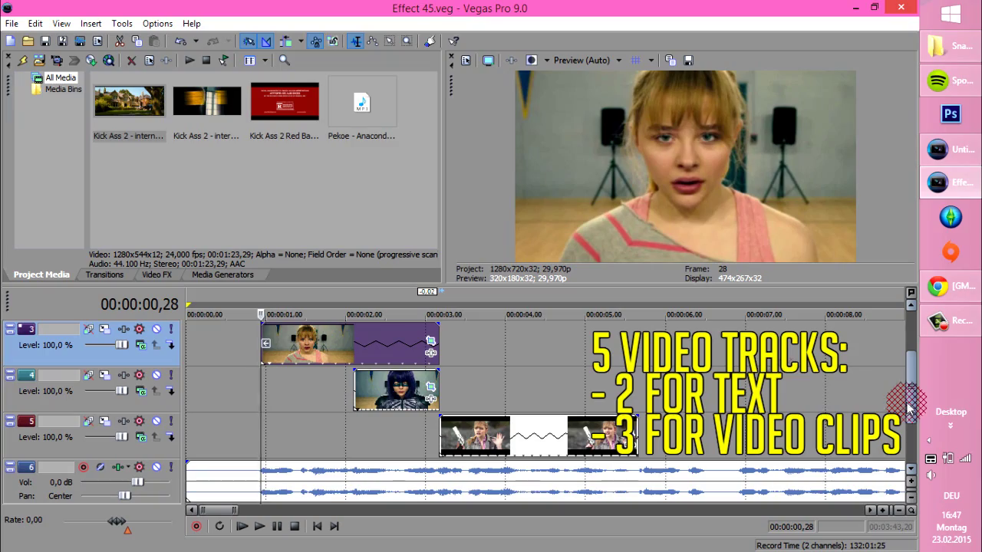
- Apply the Cookie Cutter video effect's "left" preset to the clip on track 3
left_click(152, 280)
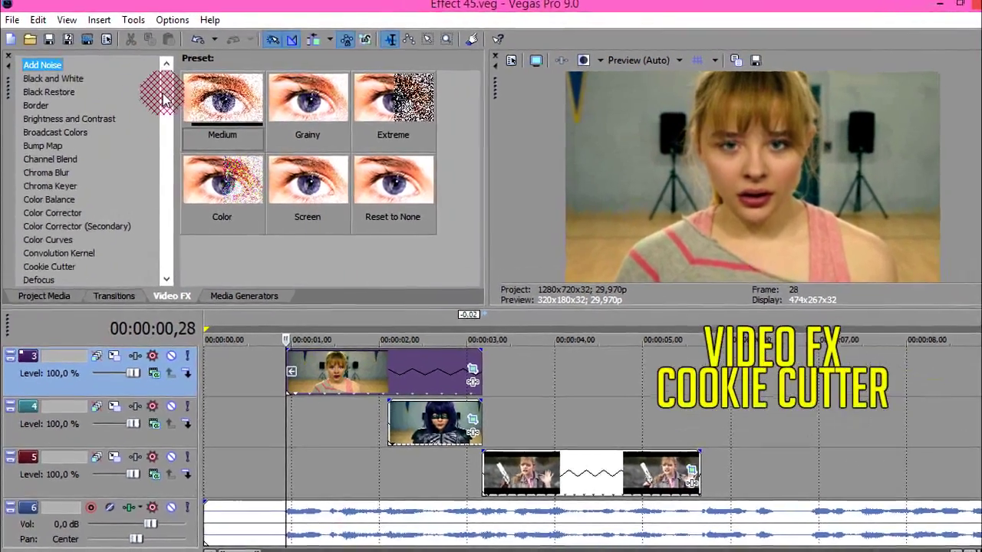
left_click_drag(146, 85, 148, 103)
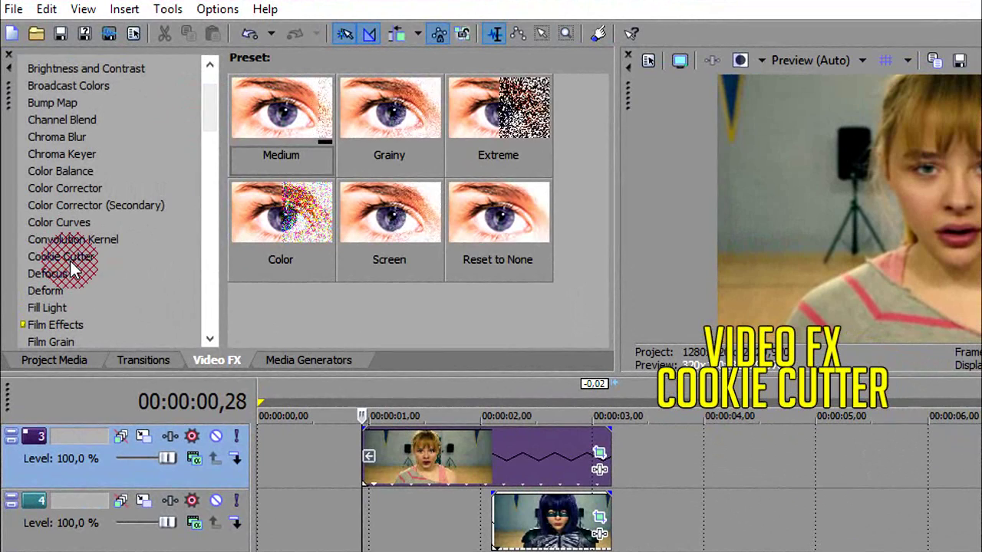
left_click(58, 234)
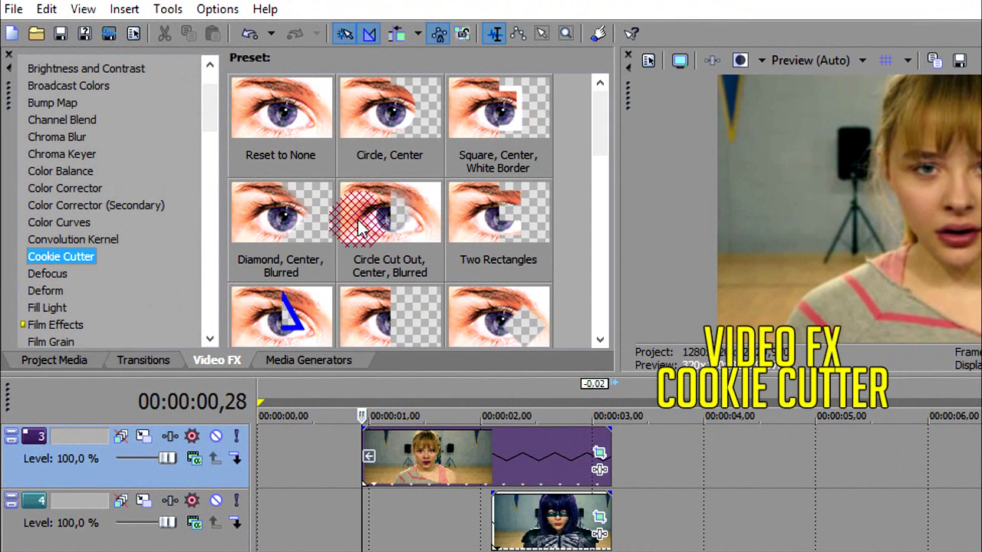
scroll(361, 226, "down", 4)
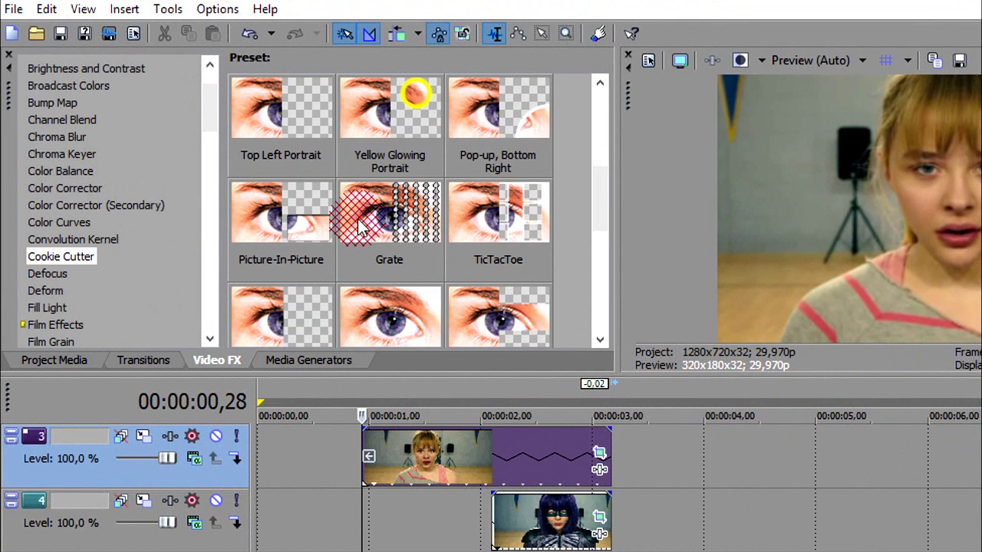
left_click_drag(261, 217, 412, 460)
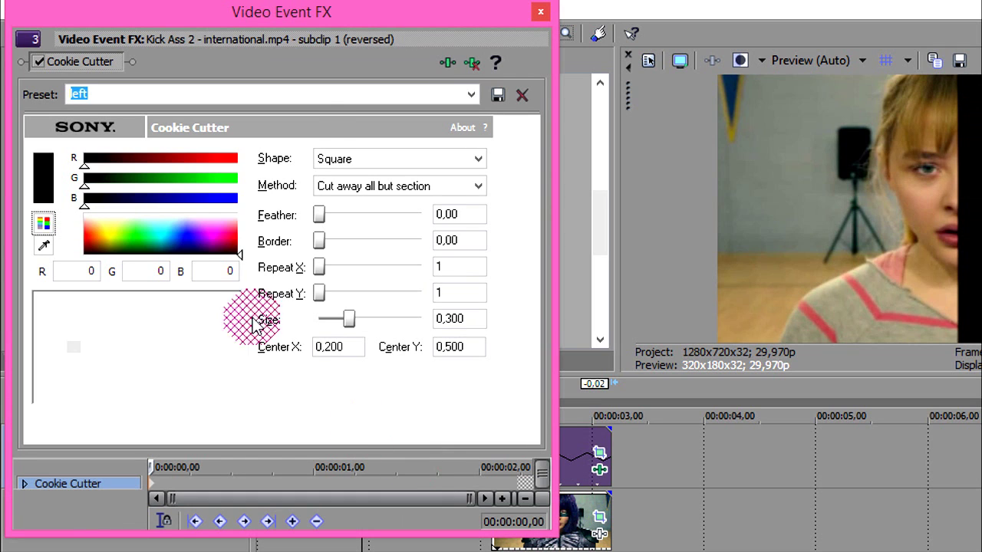
left_click(540, 11)
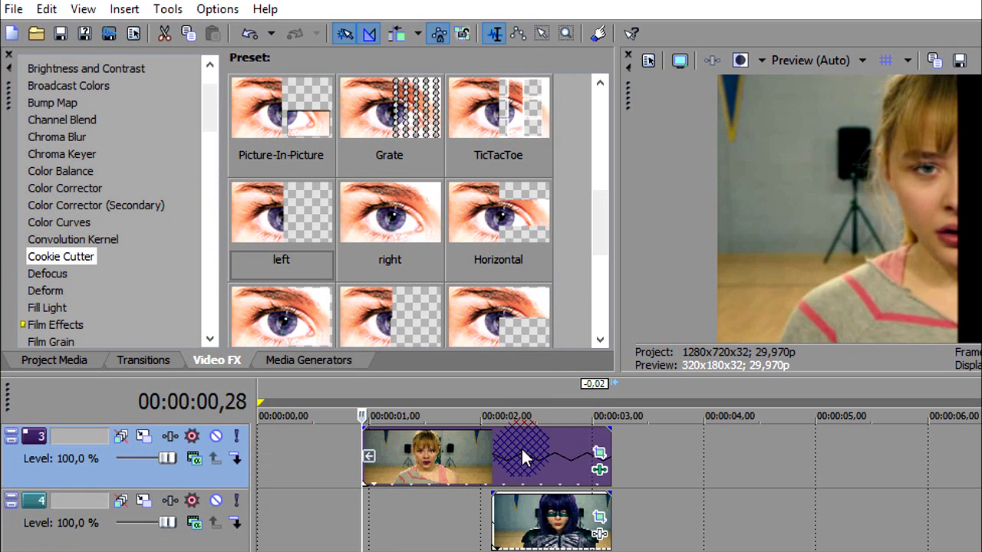
- Apply the Cookie Cutter "right" preset to the masked-character clip on track 4
left_click(488, 496)
left_click_drag(400, 219, 531, 517)
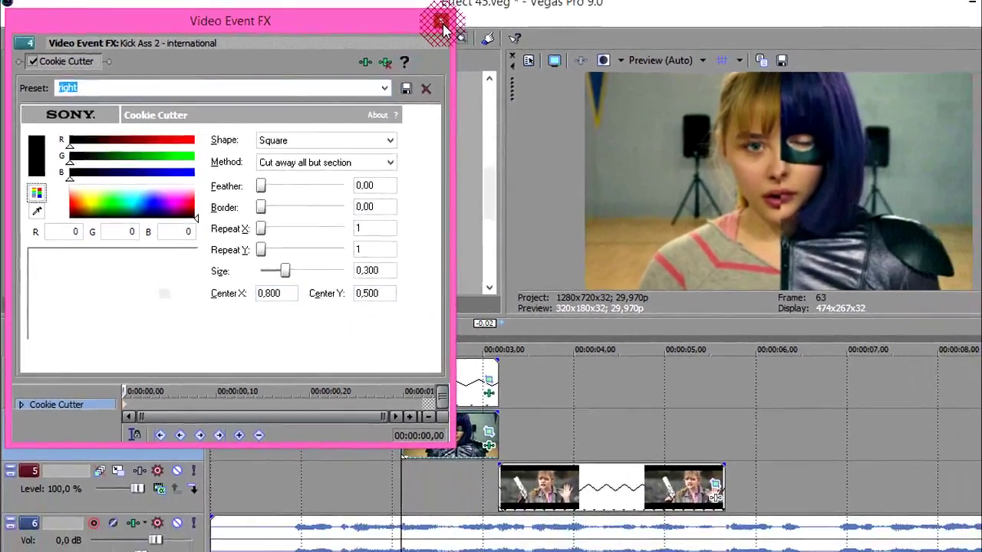
left_click(540, 12)
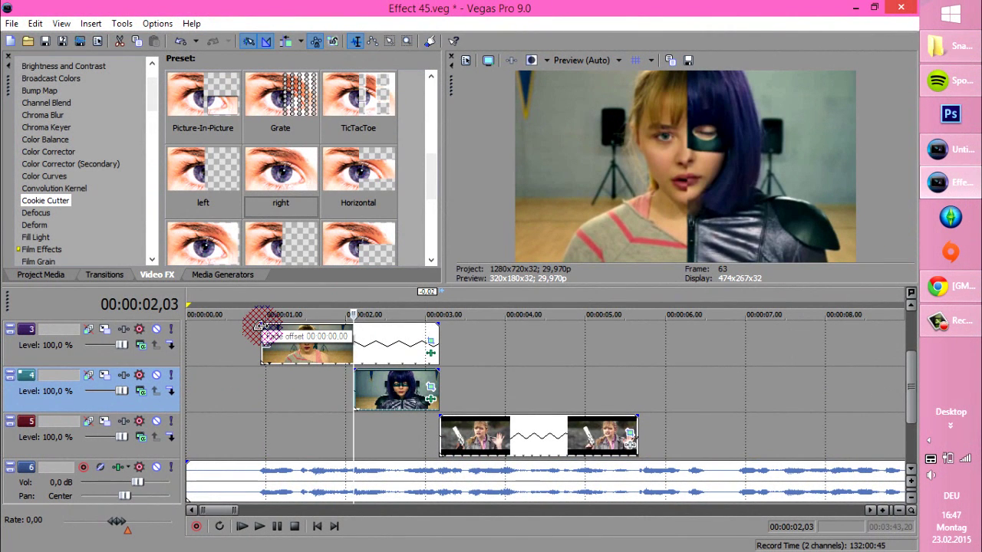
- Add a fade-in of about 21 frames to the track 3 clip and a similar fade-in to the track 4 clip
left_click_drag(259, 326, 316, 330)
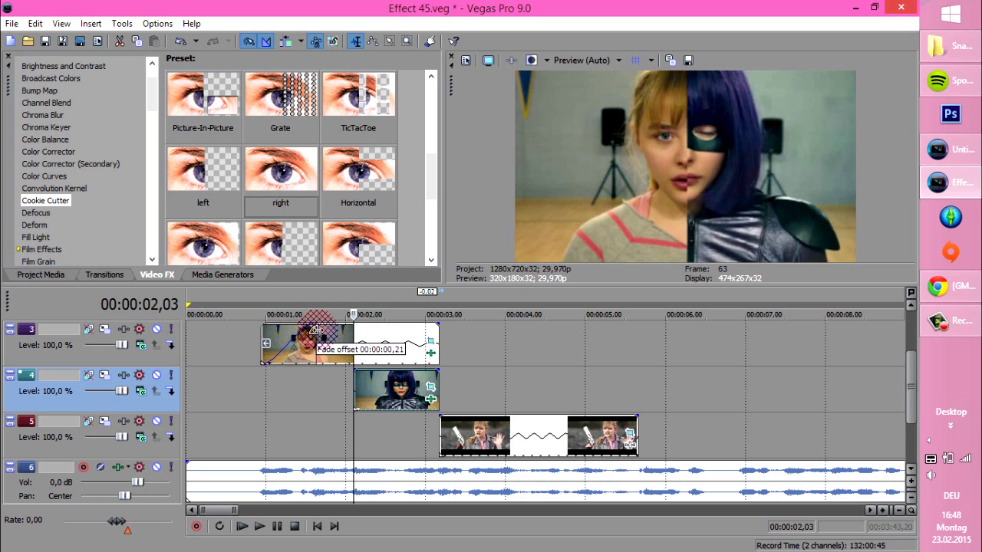
left_click(317, 332)
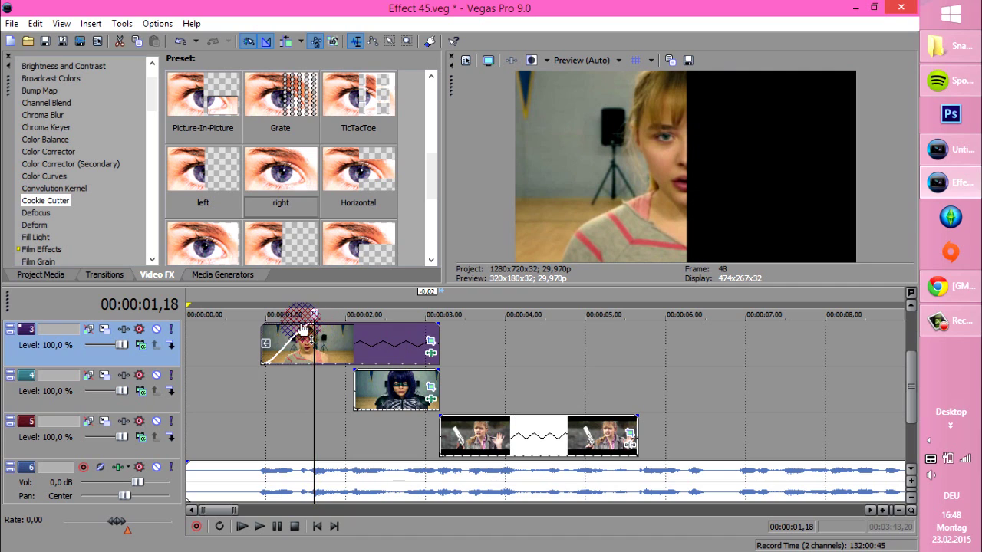
left_click_drag(357, 372, 390, 378)
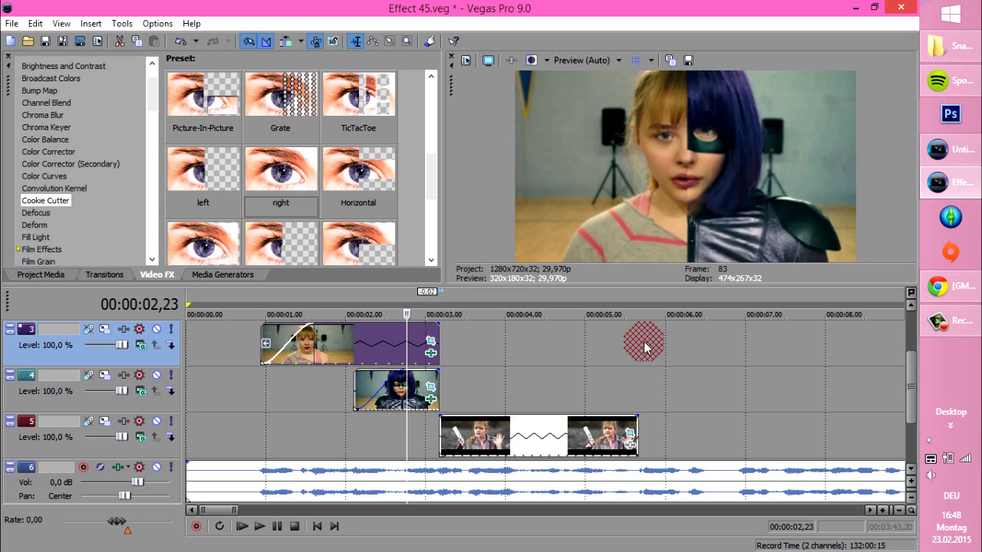
- Examine the Push transition presets as an option for the clip fades
left_click(92, 276)
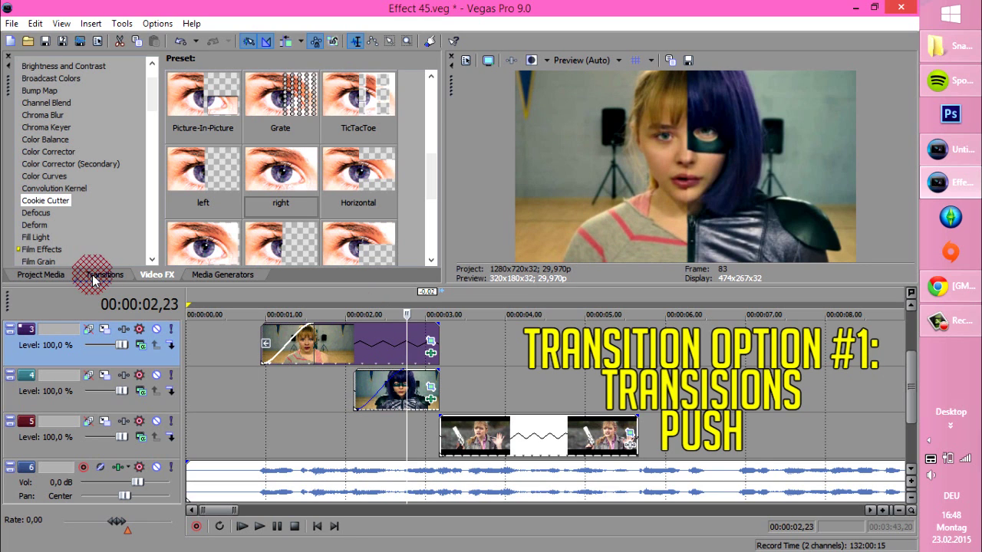
left_click_drag(151, 93, 150, 245)
left_click(29, 172)
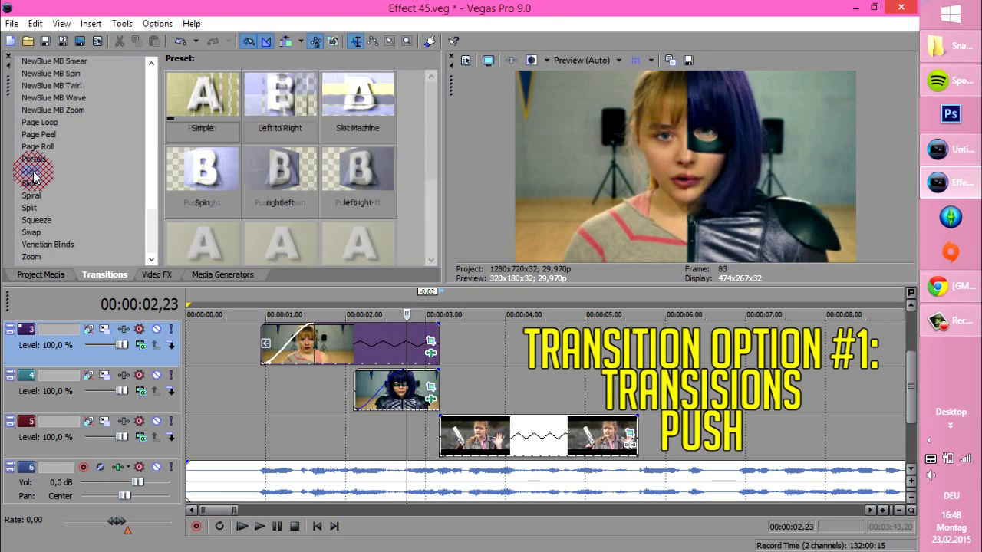
left_click(204, 98)
- Apply the NewBlue MB Roll "Blur Down" transition to the track 3 clip's fade-in, with Rate -40 and Blur 10
left_click_drag(147, 220, 149, 191)
left_click(50, 157)
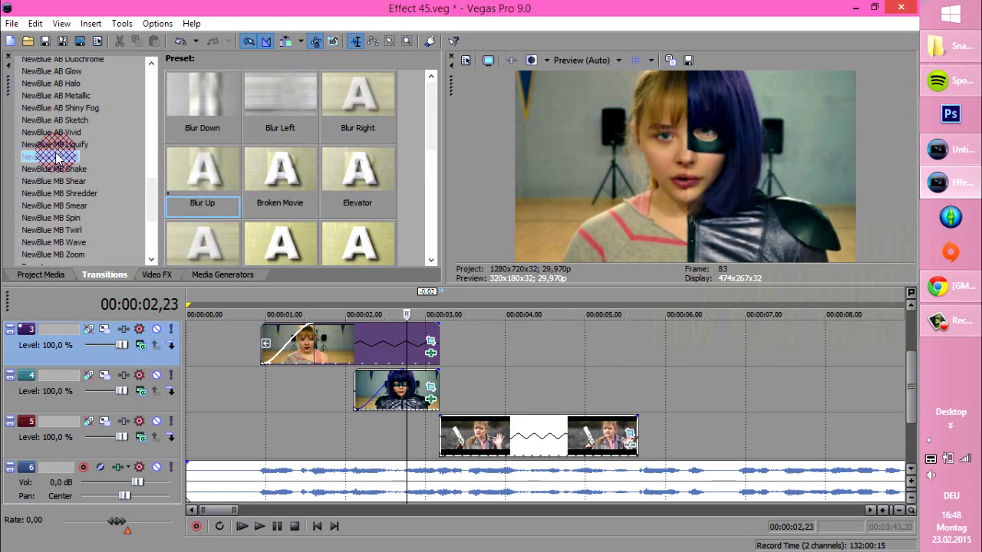
left_click(197, 119)
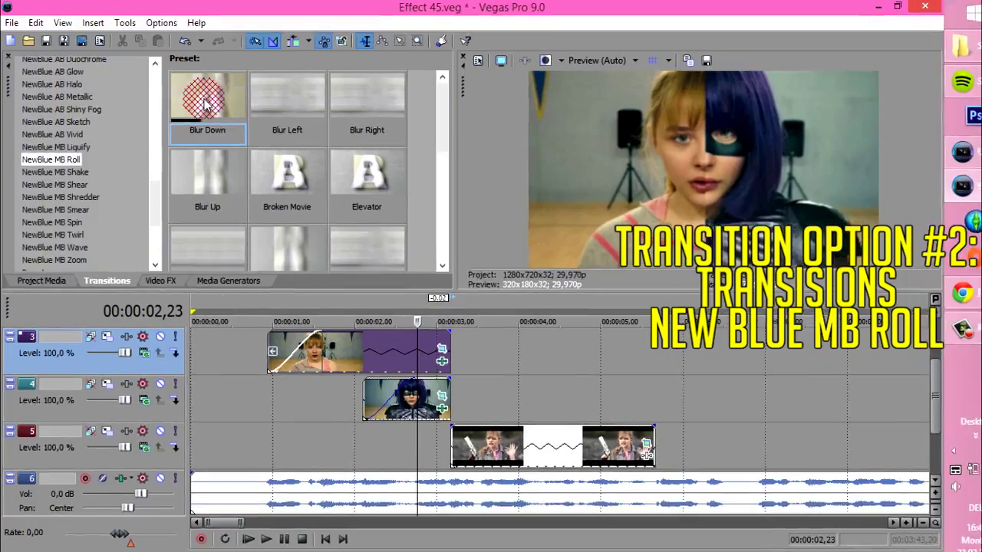
left_click_drag(201, 103, 280, 349)
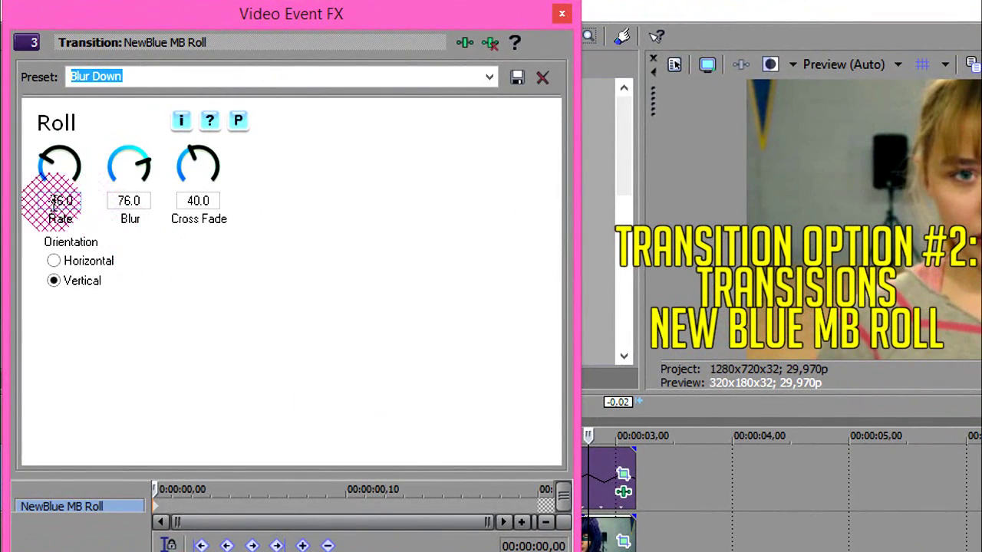
left_click_drag(54, 201, 90, 224)
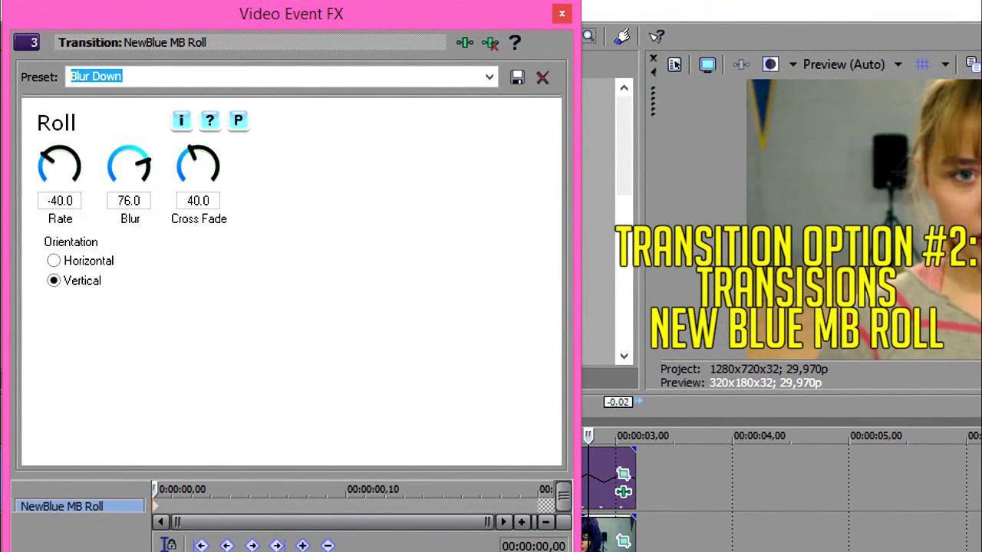
type("10")
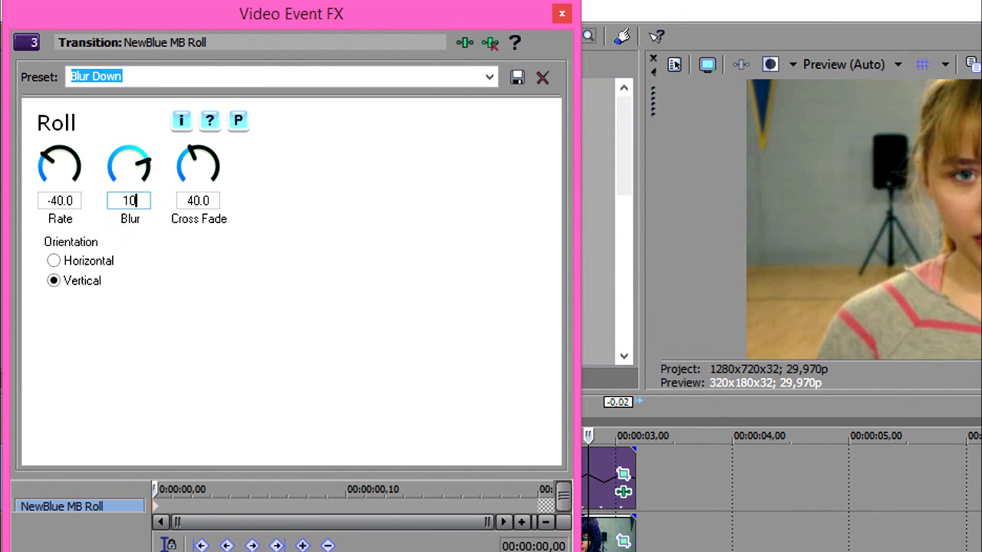
left_click(559, 13)
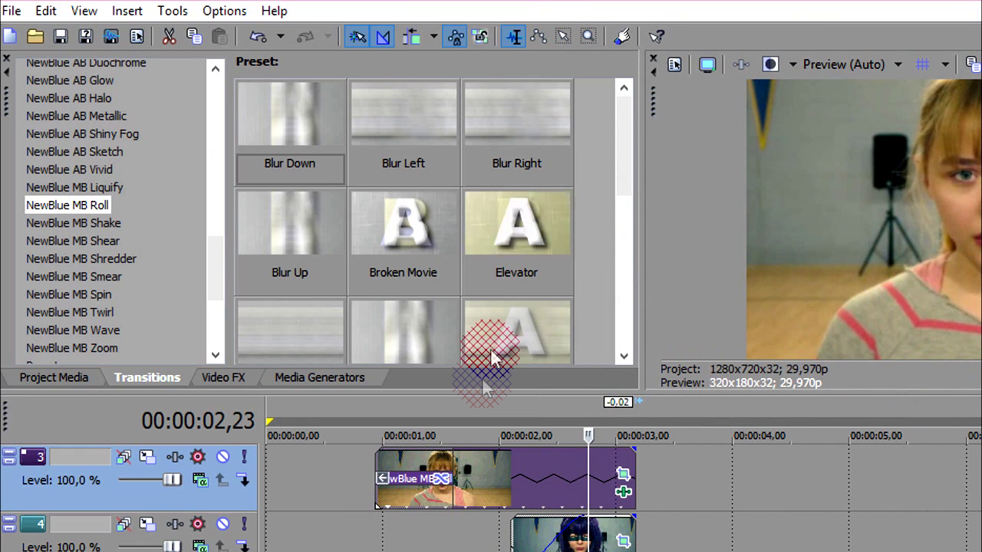
- Apply the NewBlue MB Roll "Blur Up" transition to the track 4 clip's fade-in, with Rate 40 and Blur 10
left_click(292, 240)
left_click_drag(291, 239, 535, 519)
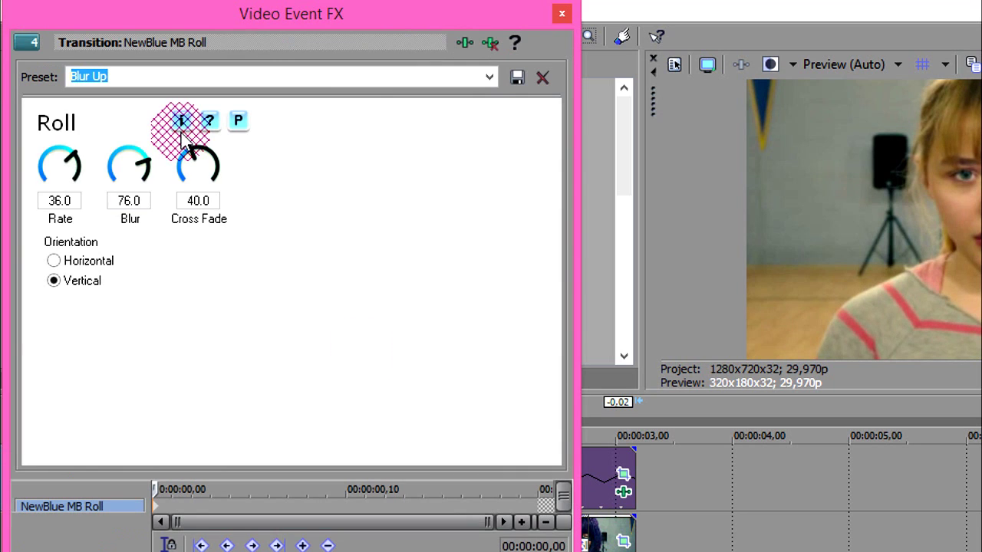
left_click(51, 198)
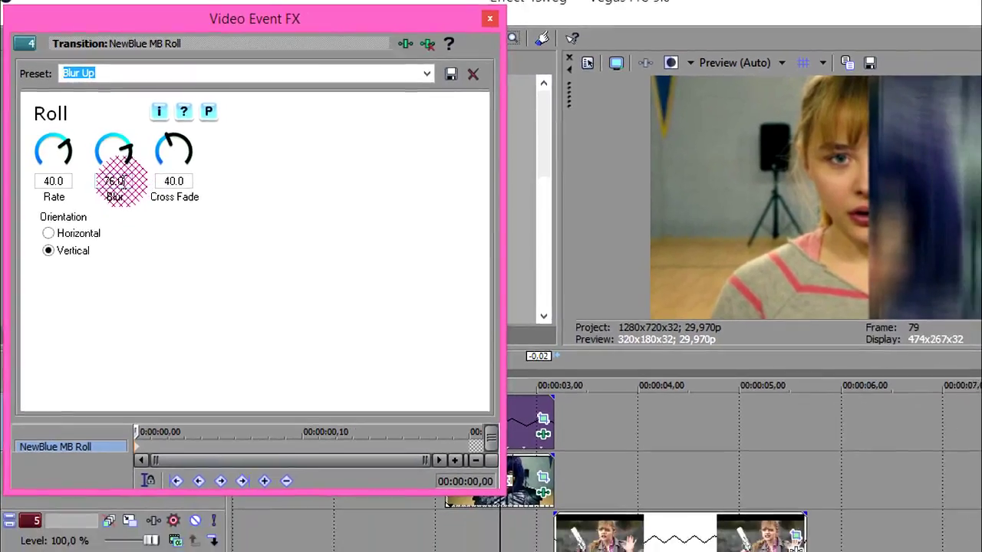
left_click(130, 201)
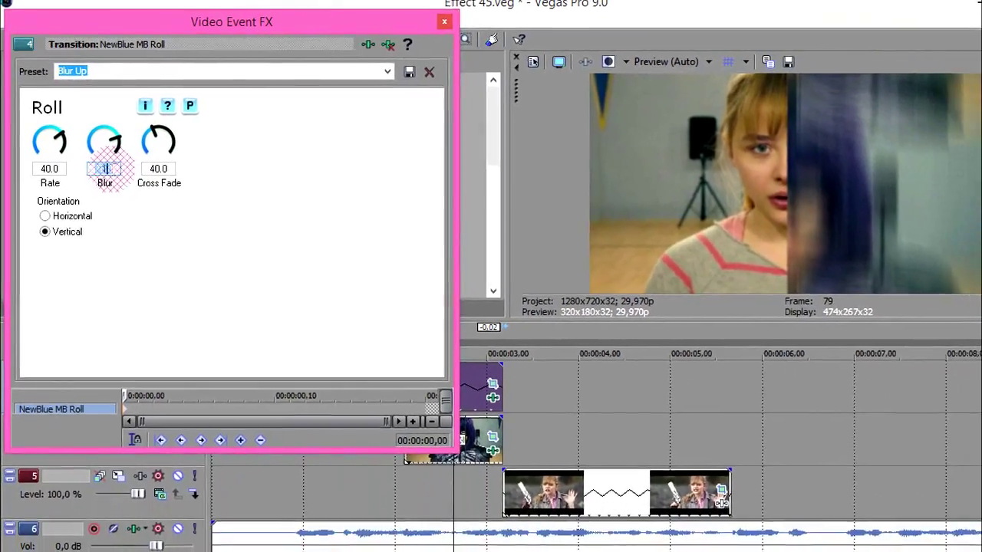
type("10")
key("Return")
left_click(411, 24)
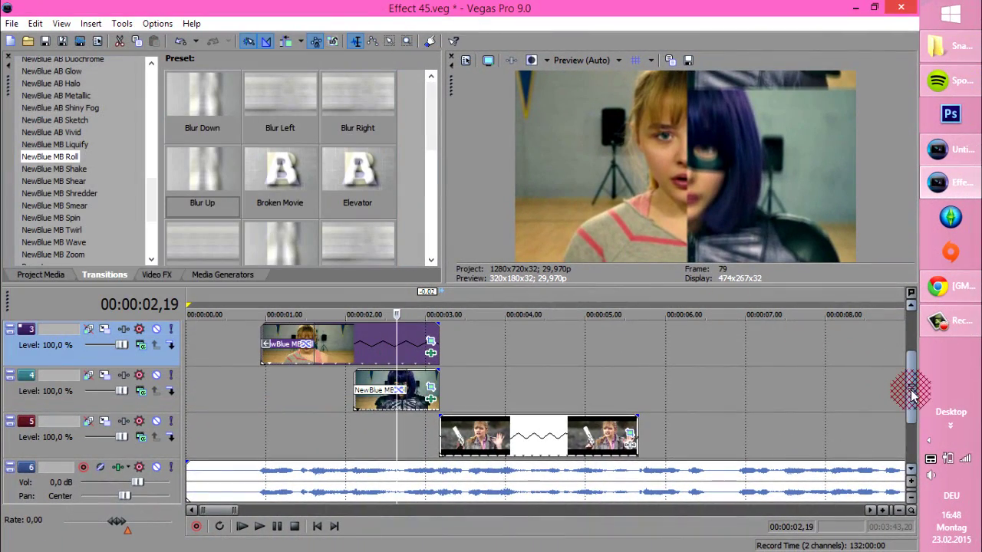
- Add a Default Text generated media event on track 1, starting at the beginning of the track 4 clip
scroll(912, 393, "up", 1)
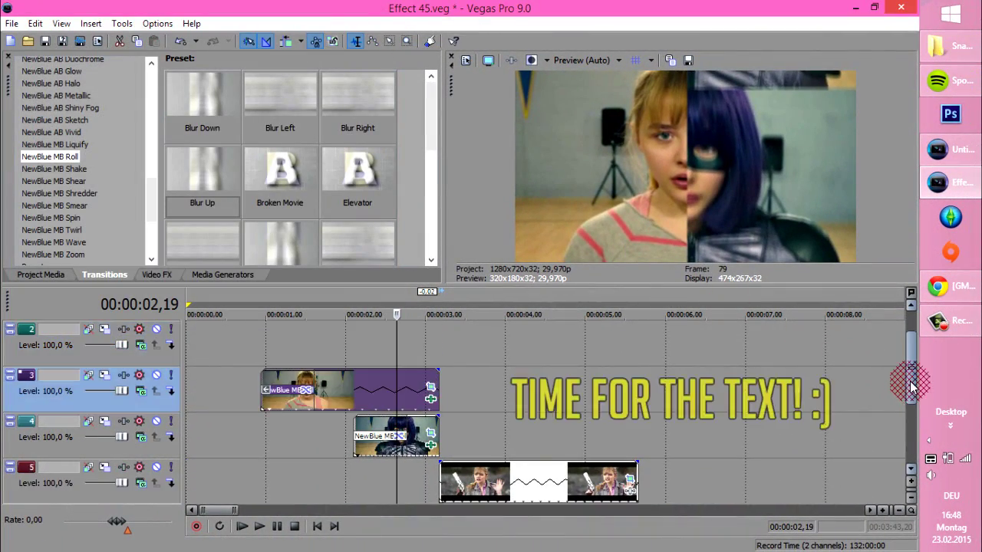
left_click(262, 340)
left_click(223, 274)
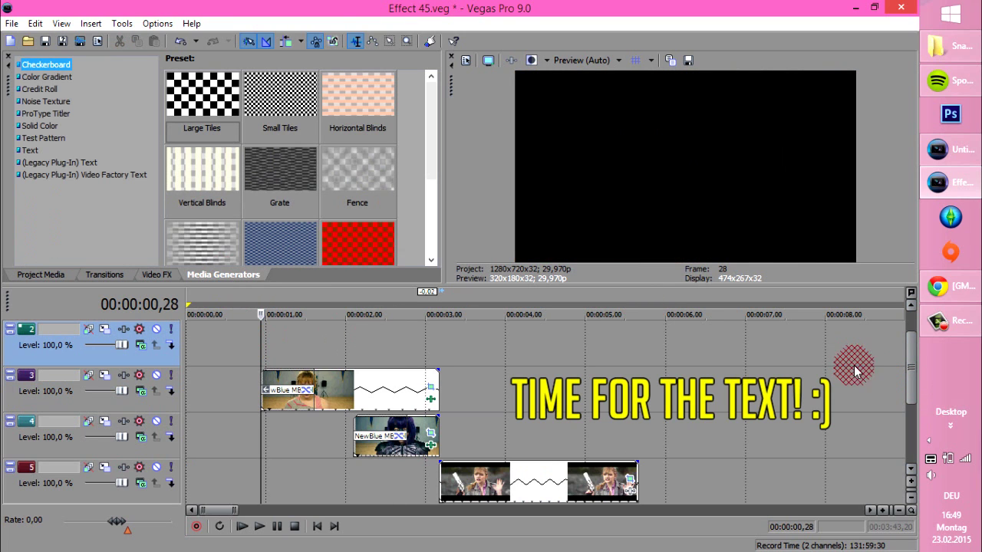
left_click_drag(912, 378, 916, 365)
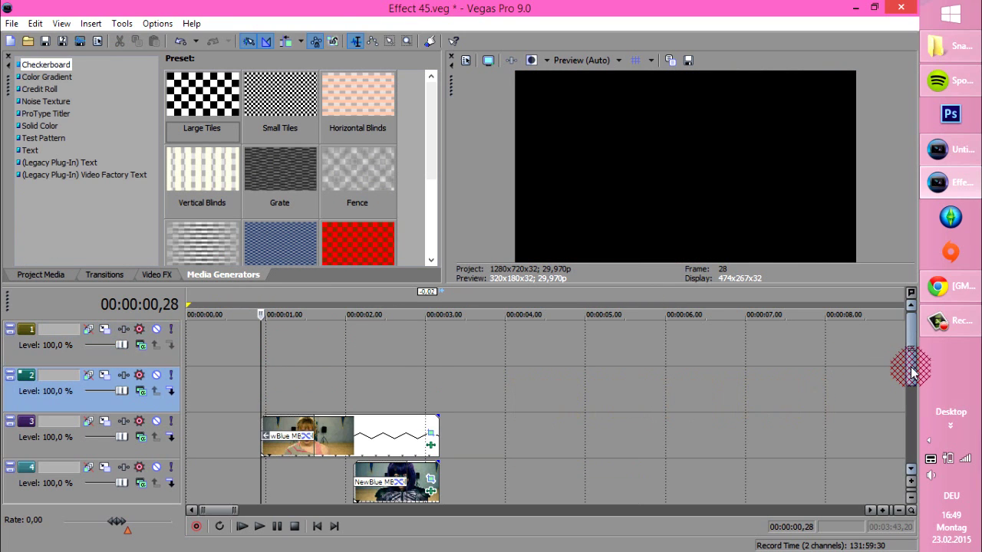
left_click(29, 151)
left_click_drag(203, 95, 522, 344)
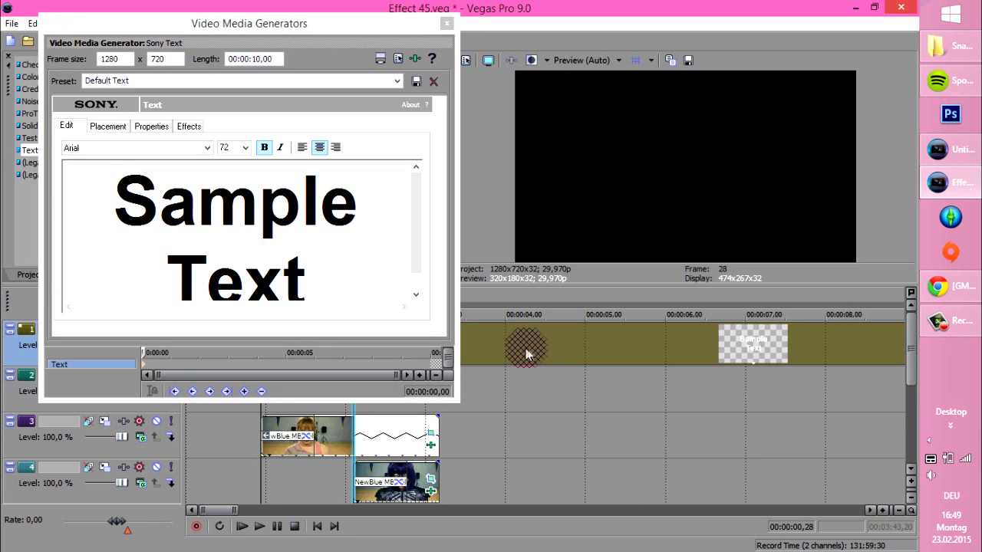
- Replace the sample text with "ROY" in the Hello Seattle font at size 72
left_click(379, 469)
left_click_drag(87, 197, 110, 296)
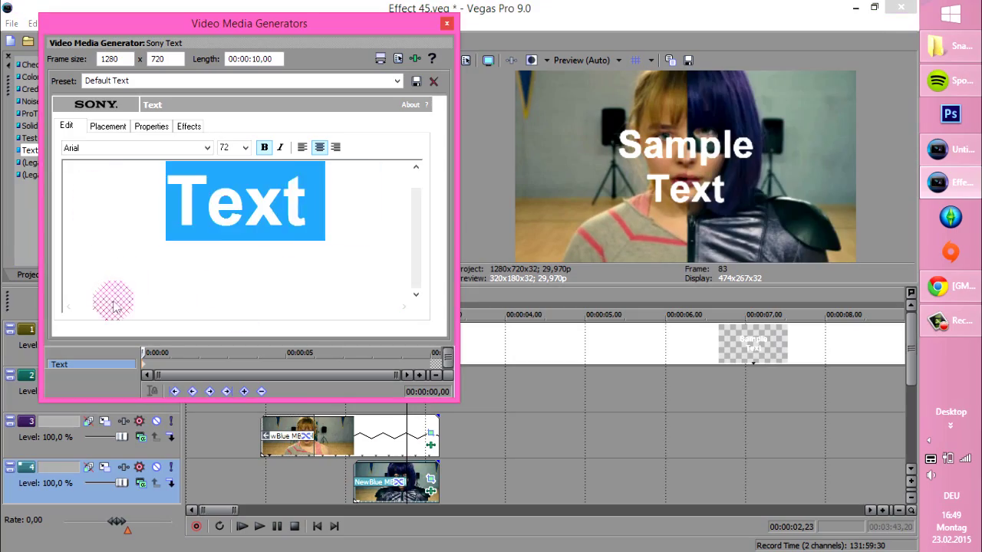
type("BOY T")
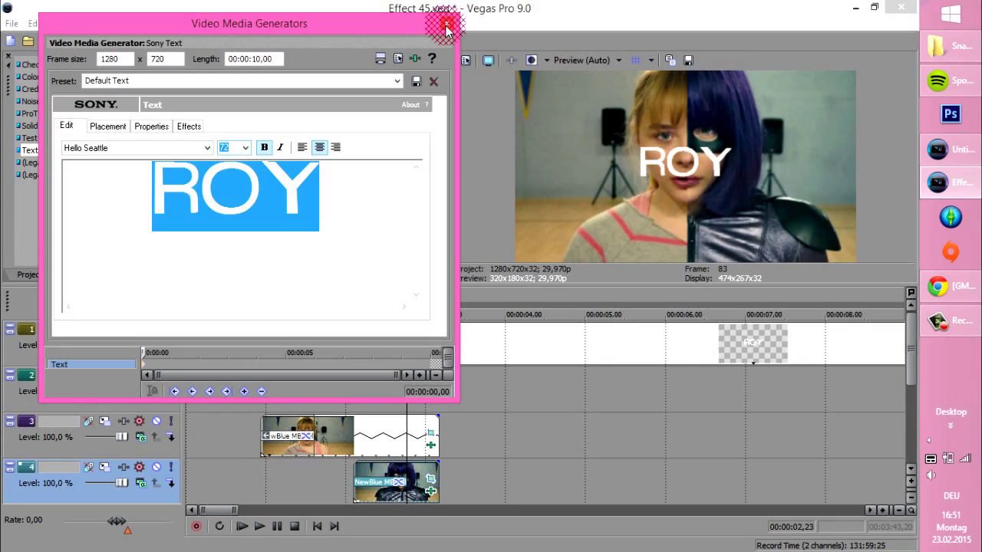
left_click(446, 23)
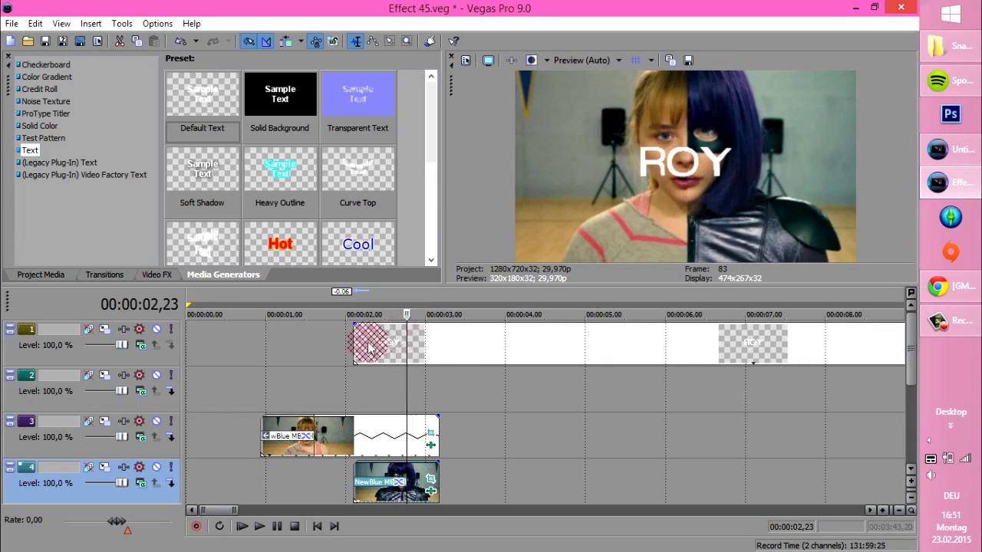
- Trim the end of the ROY text event to match the end of the track 3 and track 4 clips
left_click(440, 350)
scroll(440, 350, "down", 3)
left_click_drag(426, 344, 249, 342)
double_click(227, 345)
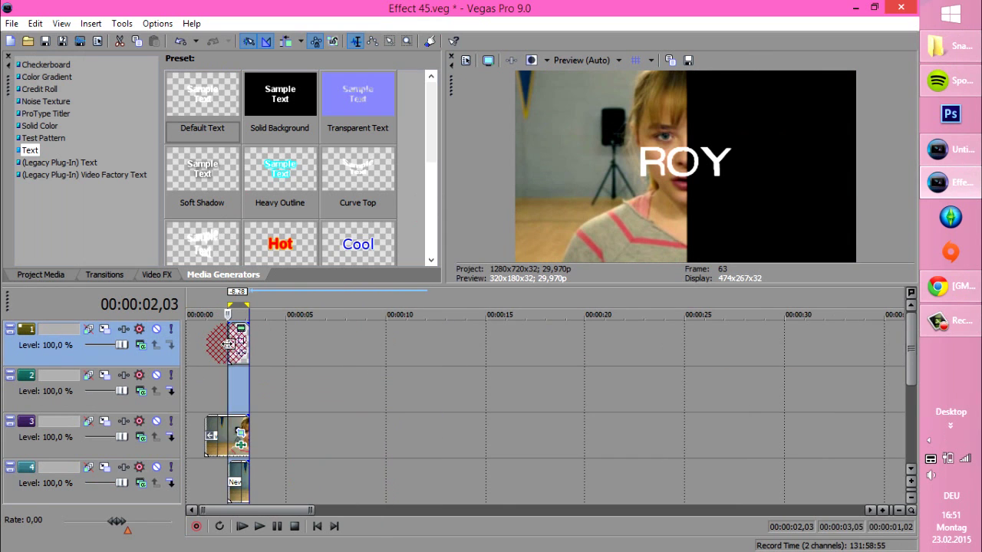
scroll(228, 344, "up", 5)
scroll(228, 350, "down", 1)
- Move the ROY text event to track 2 and paste a new copy of it on track 1 at the start of the track 3 clip
right_click(391, 348)
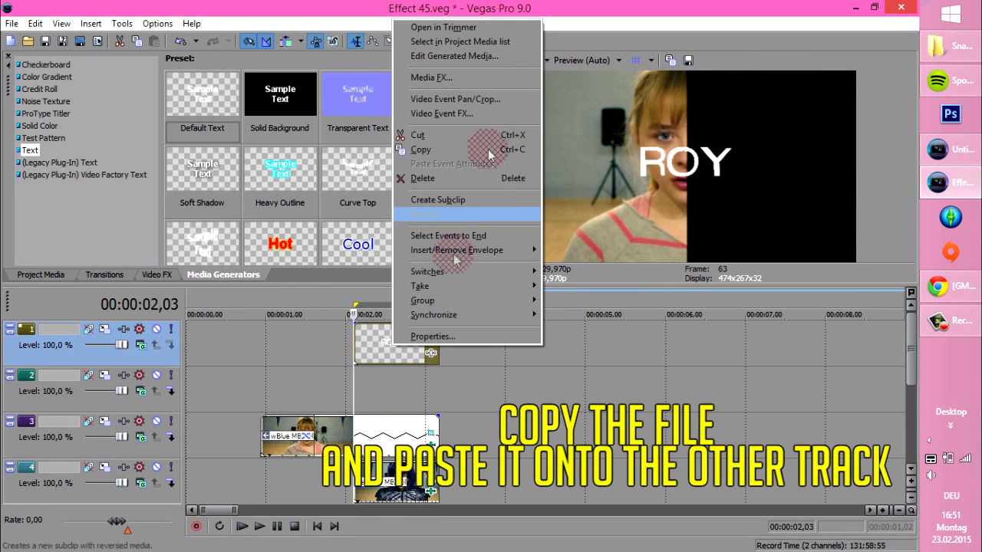
left_click(444, 149)
left_click_drag(388, 342, 359, 366)
left_click(265, 345)
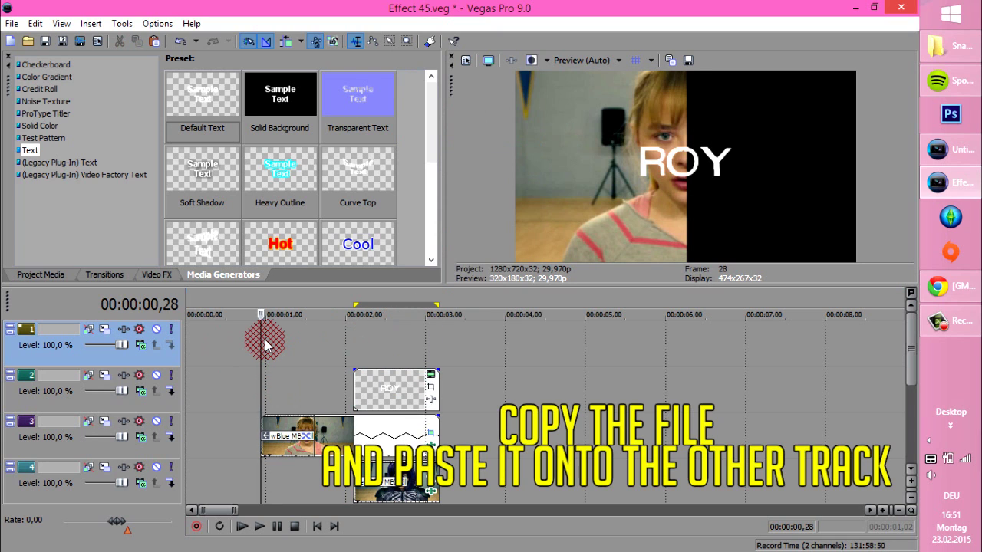
right_click(265, 345)
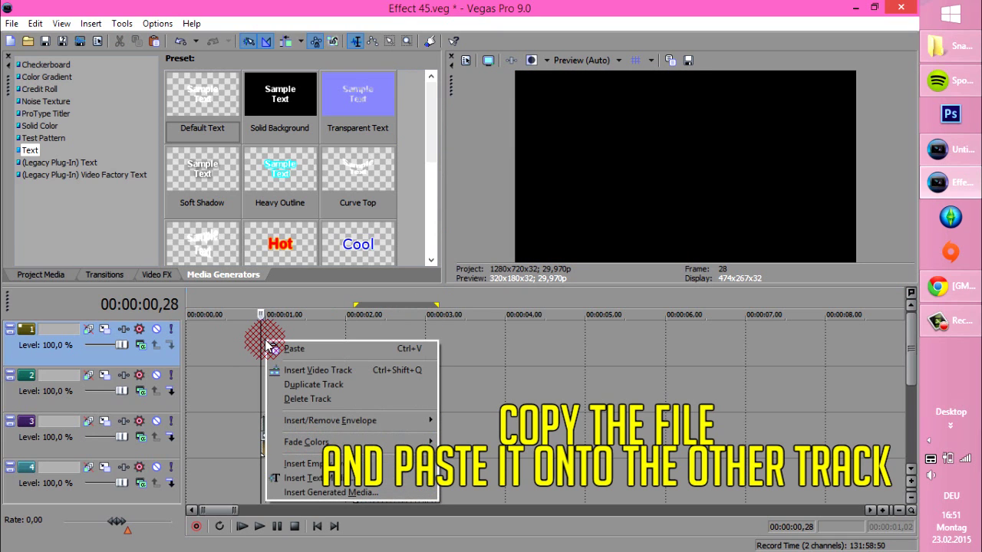
left_click(278, 348)
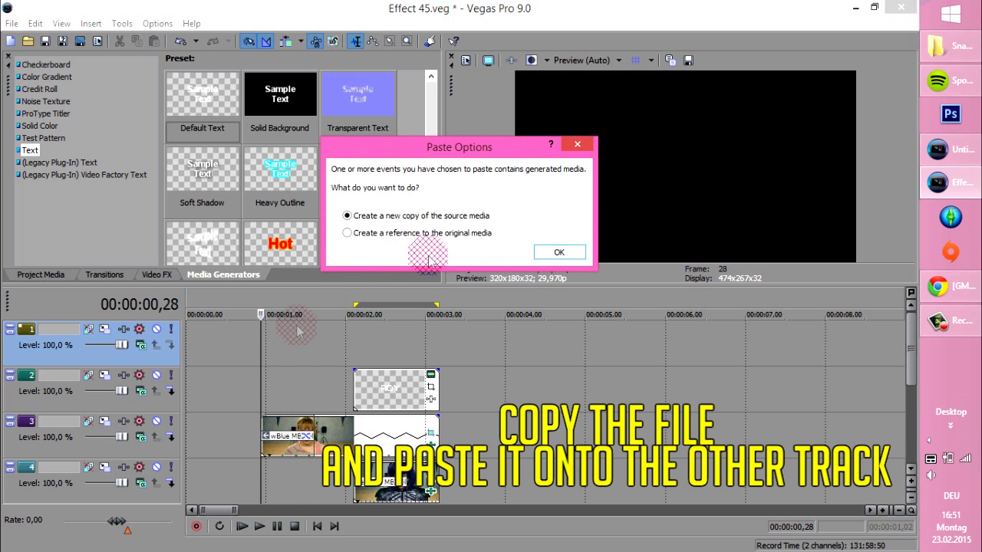
left_click(559, 252)
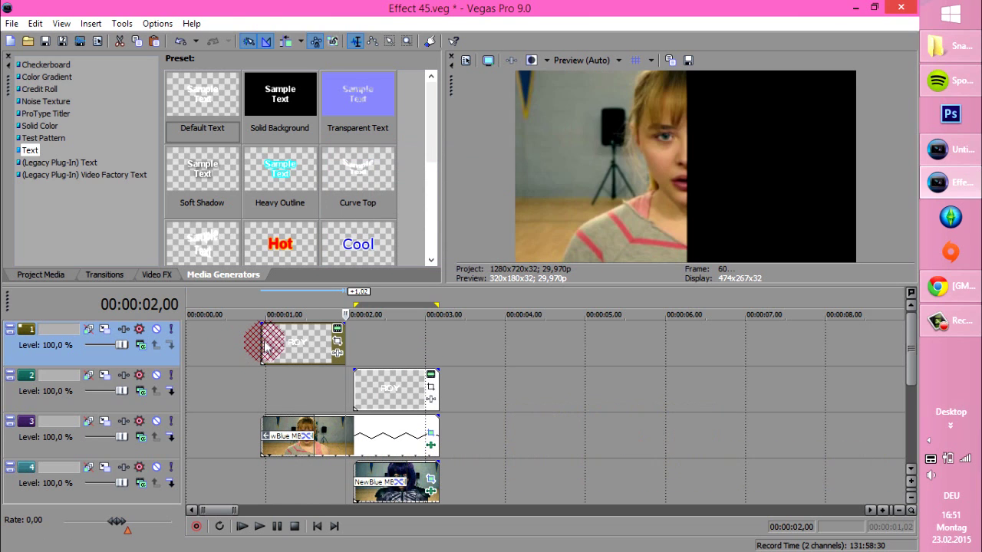
- Extend the copied text event on track 1 to the end of the other clips and change its text to "BOY TOY"
left_click(274, 340)
left_click_drag(343, 334, 438, 335)
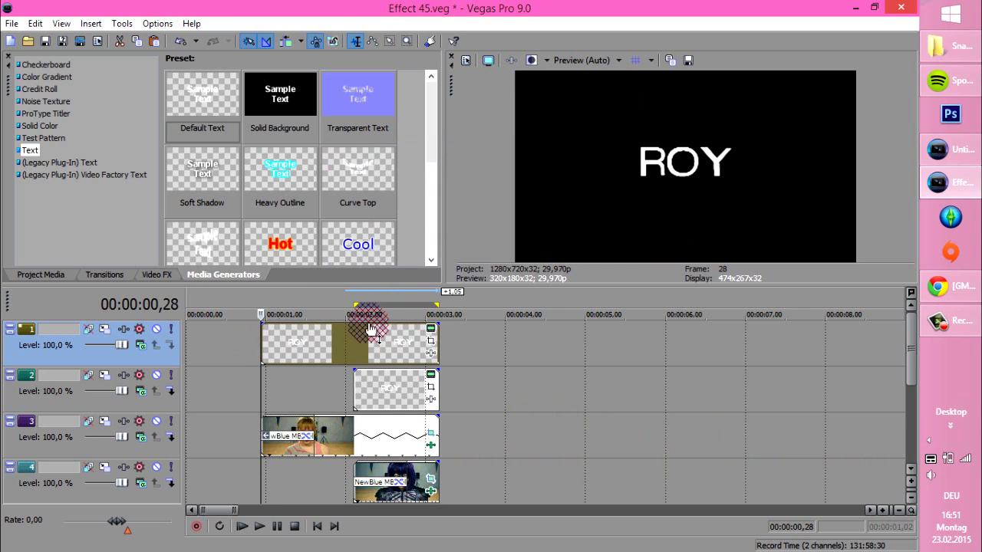
left_click(431, 331)
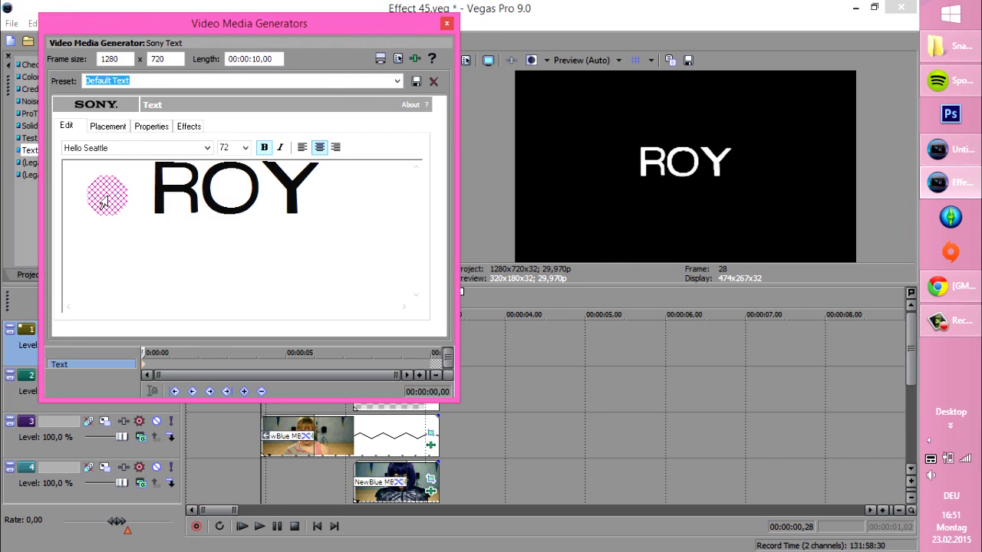
type("bo")
key("BackSpace")
key("BackSpace")
type("BOY TOY")
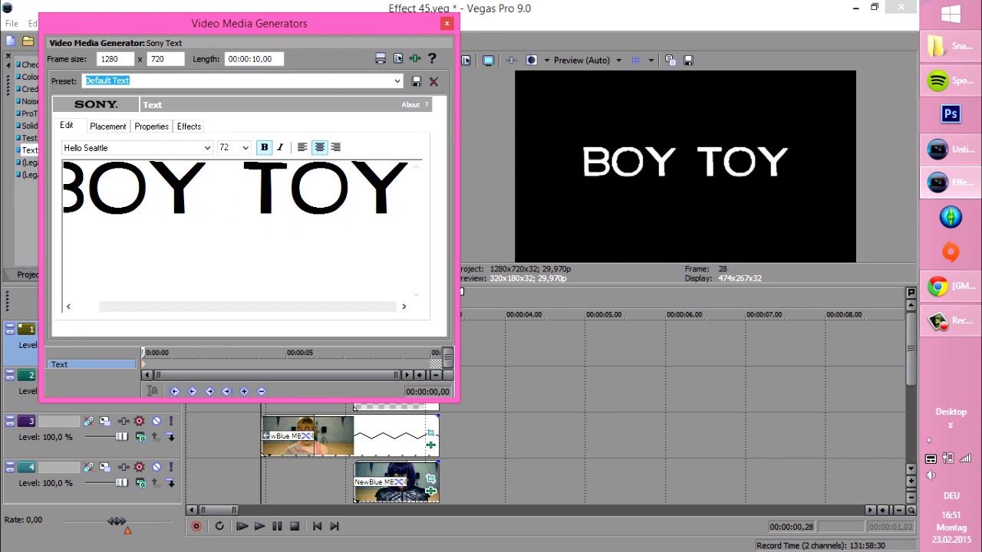
left_click(447, 24)
- Set the text color of the BOY TOY event to black
left_click(429, 332)
left_click(151, 125)
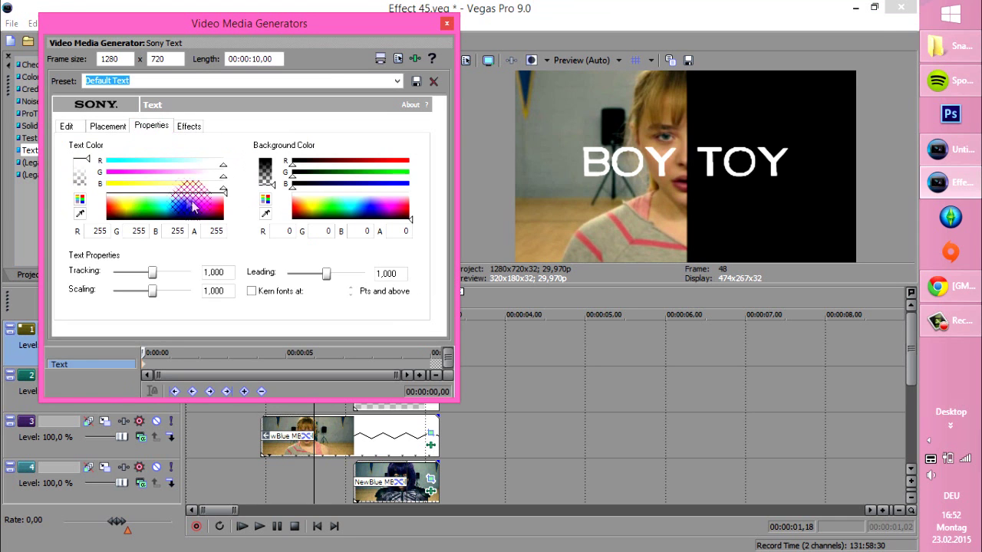
left_click(218, 219)
left_click(447, 23)
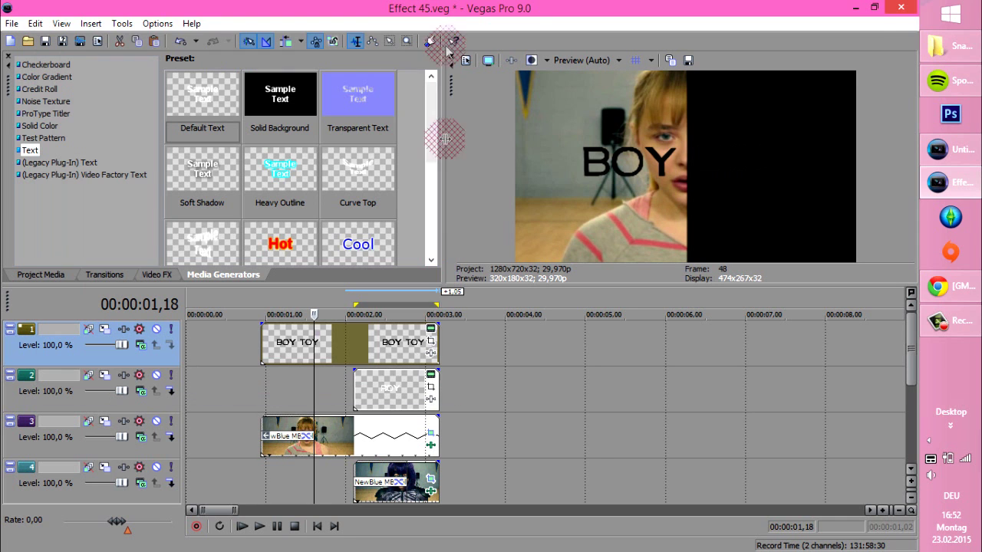
- Apply the 16:9 Widescreen TV aspect ratio crop preset to the BOY TOY event and rotate its text to run vertically along the split
left_click(430, 344)
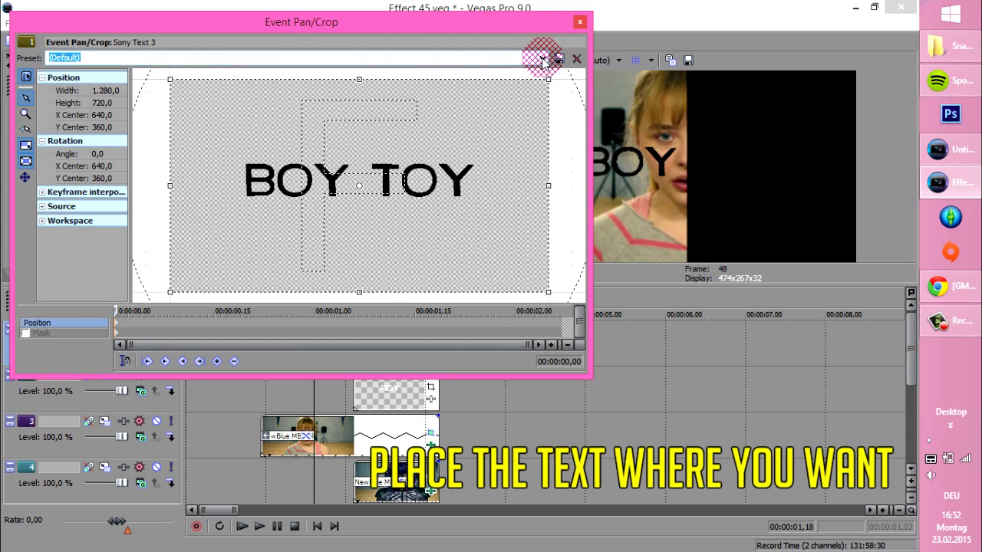
left_click(542, 59)
left_click(499, 98)
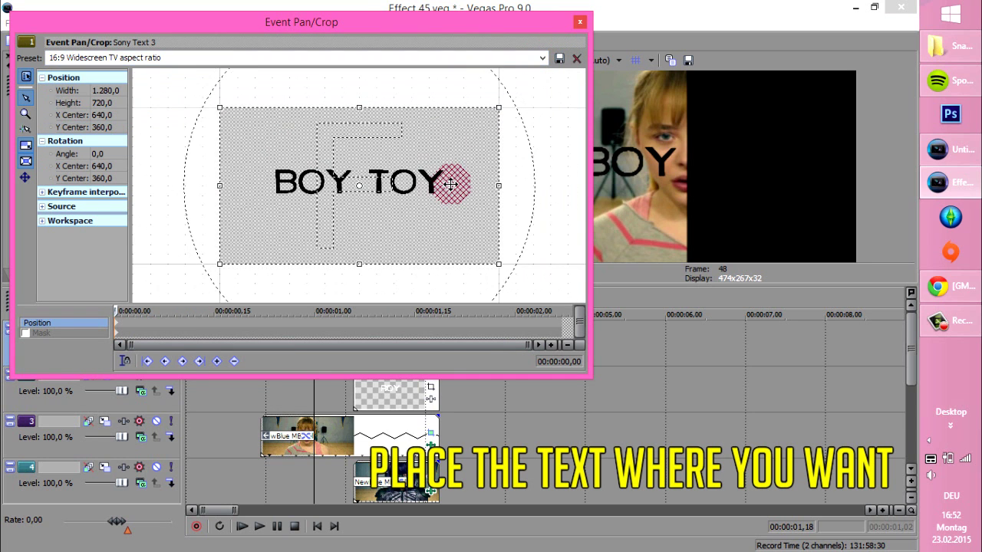
scroll(450, 184, "down", 1)
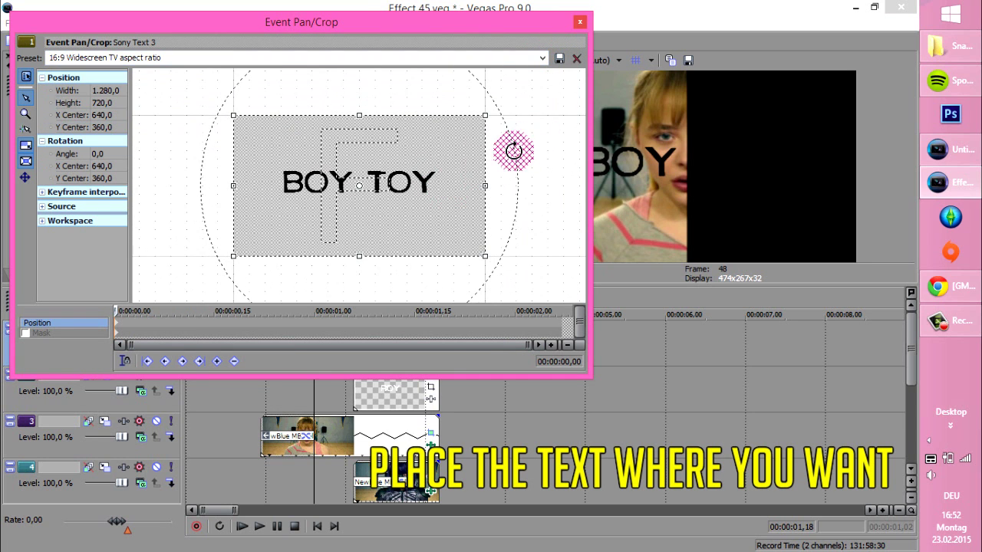
left_click_drag(513, 151, 383, 278)
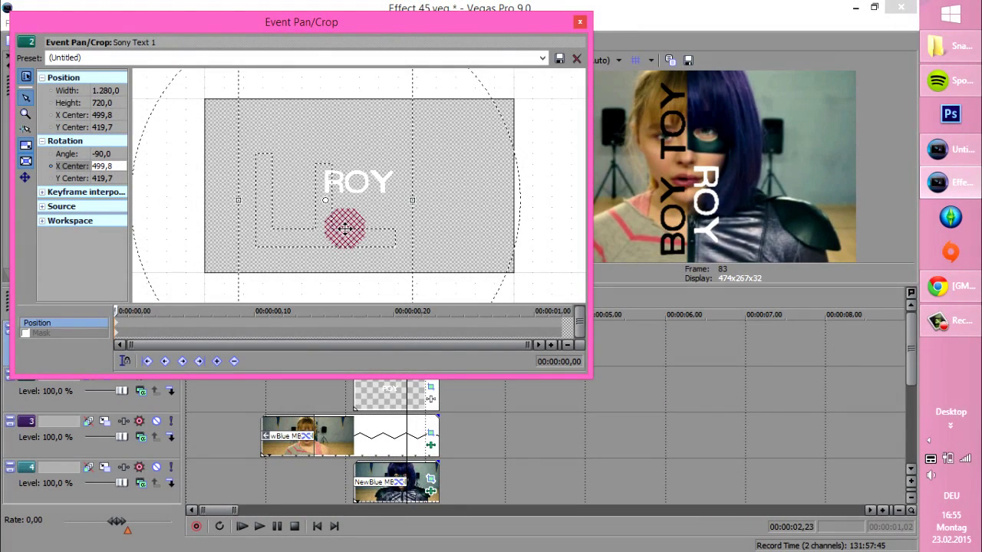
- Position the rotated ROY text beside the split, with its pan/crop X Center at 493,8 and Y Center at 410,7
left_click_drag(344, 228, 343, 227)
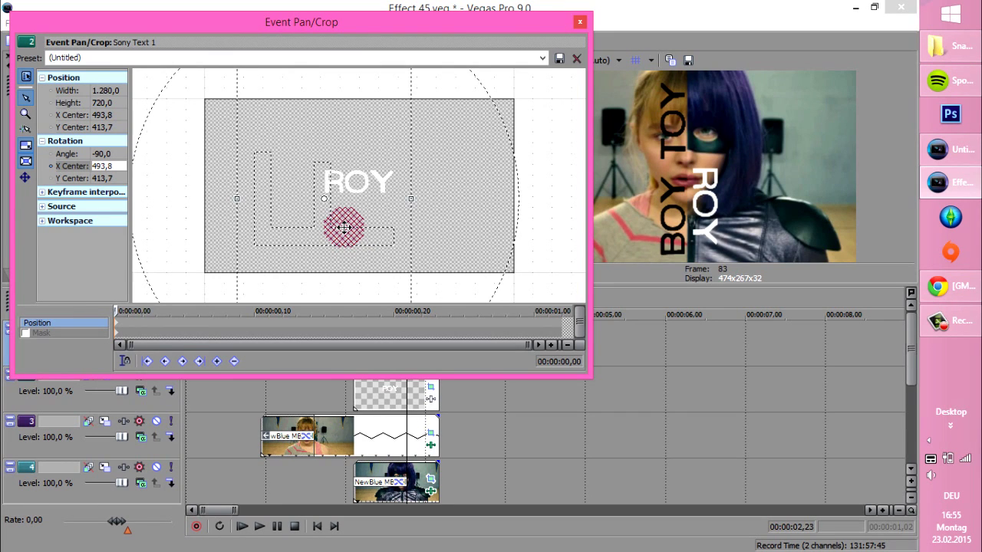
left_click_drag(344, 228, 344, 227)
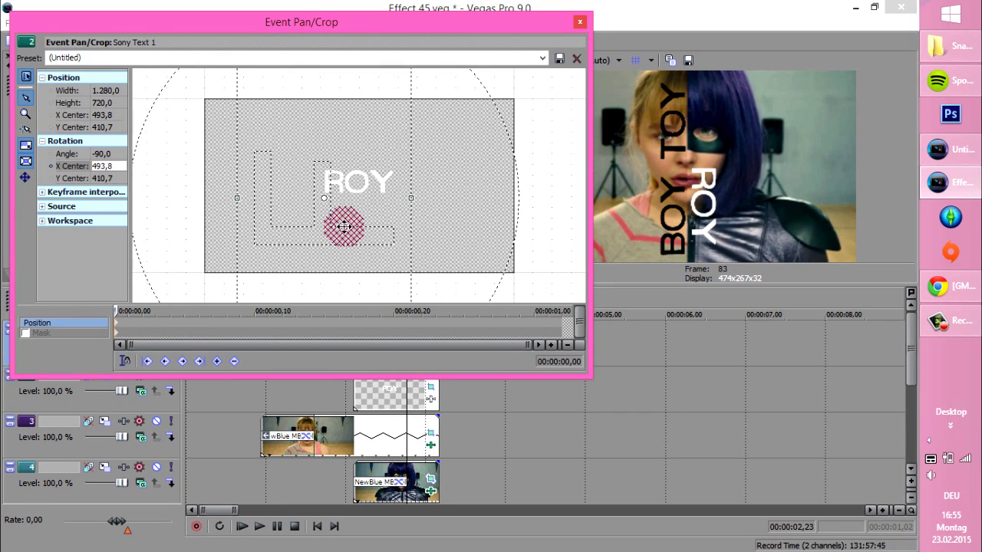
left_click(581, 23)
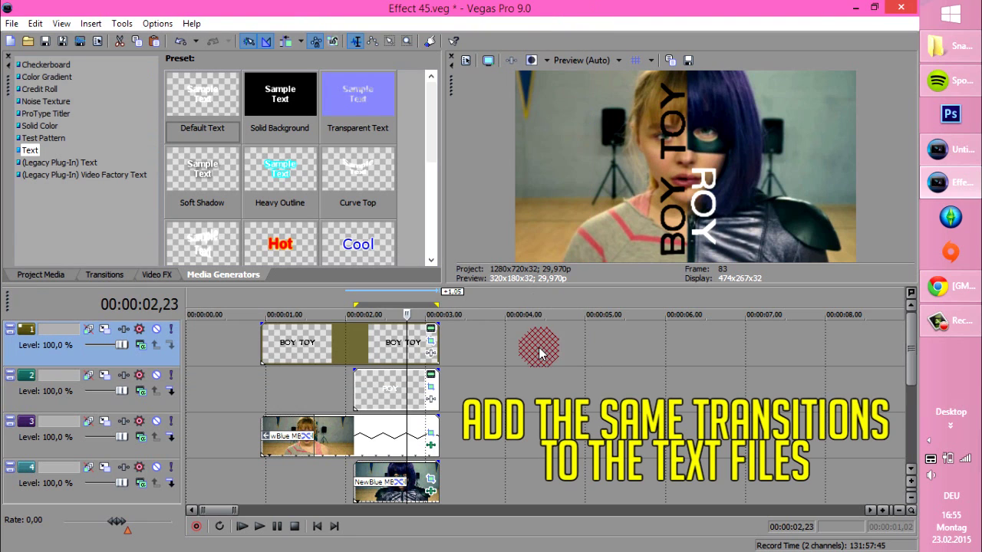
- Add 20-frame fade-ins to the ROY and BOY TOY text events, matching the fade-ins of the clips below them
left_click_drag(351, 370, 402, 371)
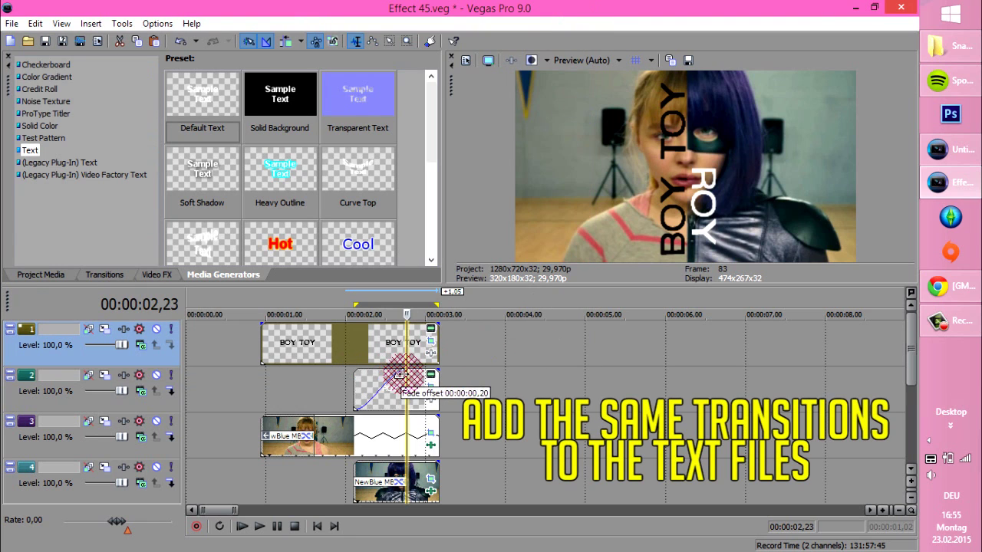
left_click(314, 426)
left_click(265, 330)
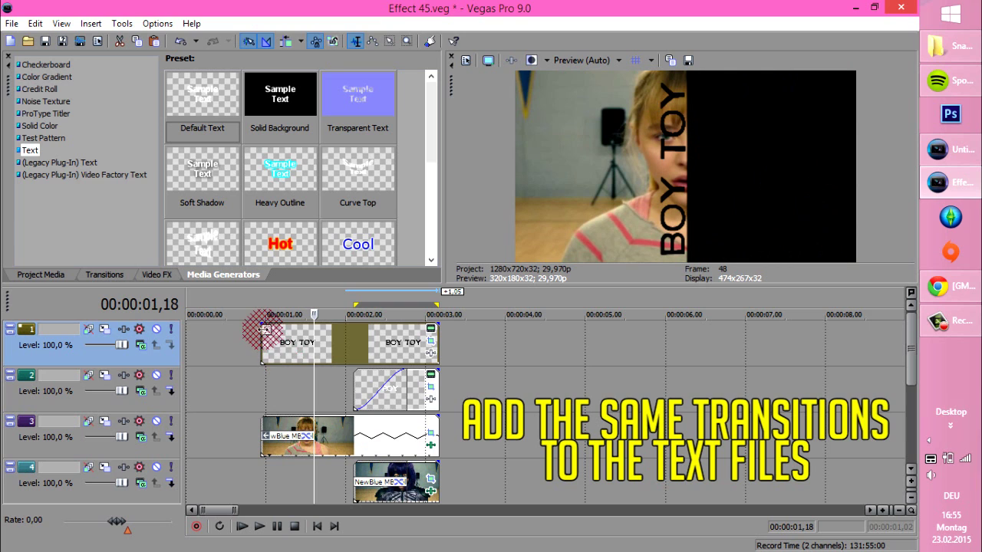
left_click_drag(260, 326, 314, 327)
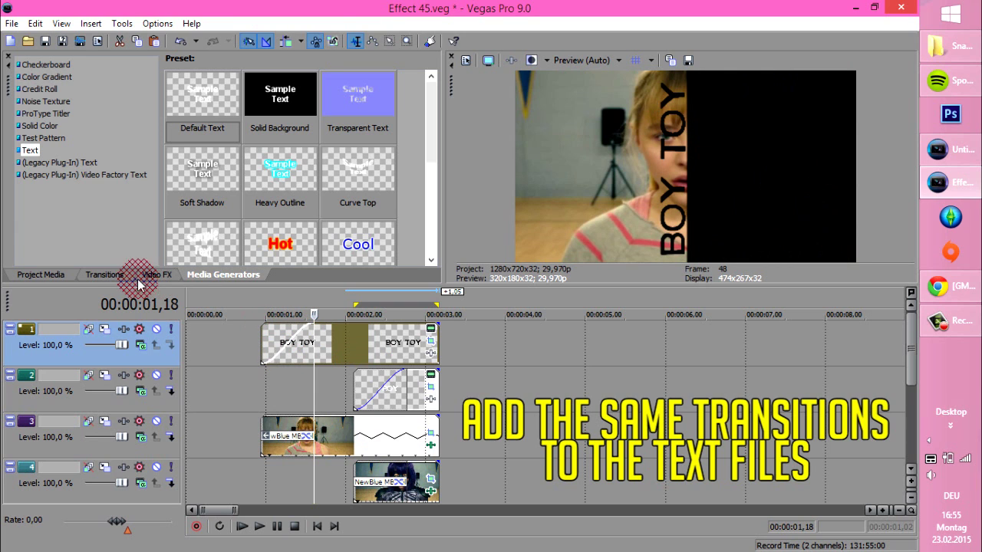
- Apply the NewBlue MB Roll "Blur Up" transition to the ROY event's fade-in, with Rate 40 and Blur 10
left_click(100, 276)
left_click_drag(211, 209, 383, 390)
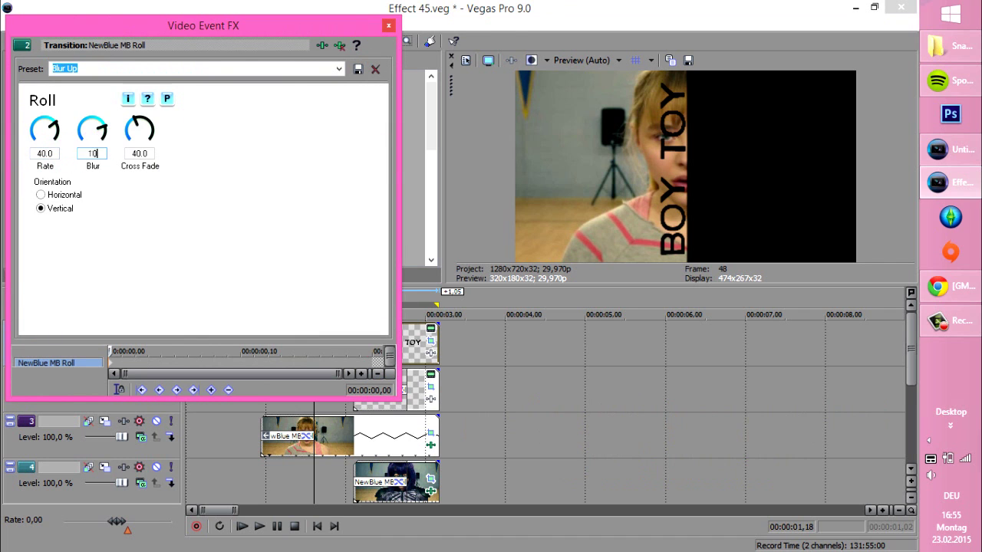
left_click(388, 26)
- Apply the NewBlue MB Roll "Blur Down" transition to the BOY TOY event's fade-in and adjust its Rate
left_click_drag(202, 93, 288, 360)
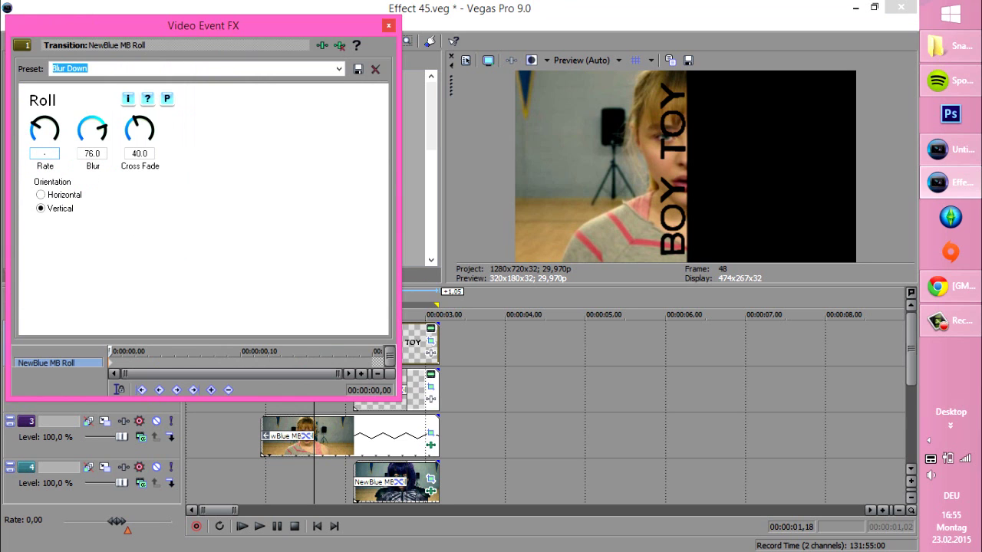
left_click(390, 25)
left_click(285, 341)
left_click(261, 386)
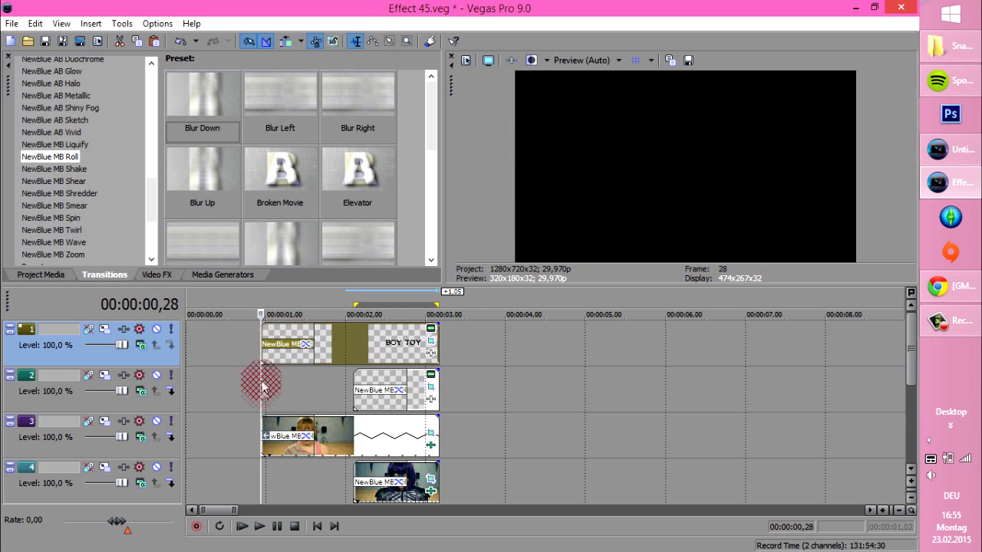
- Extend the ends of the events on tracks 4, 3, 2 and 1 by 2 frames past 00:00:03,05
left_click_drag(281, 391, 915, 377)
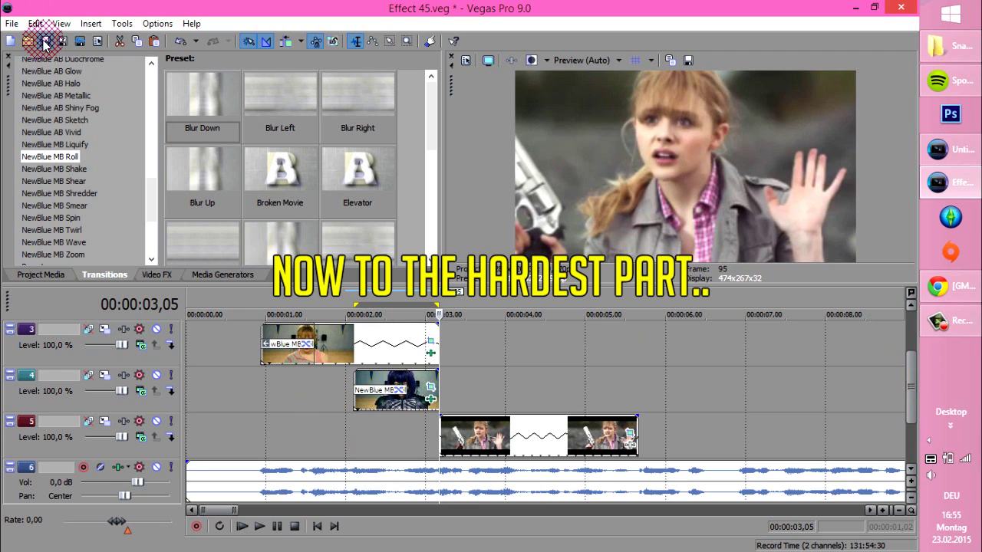
left_click(455, 390)
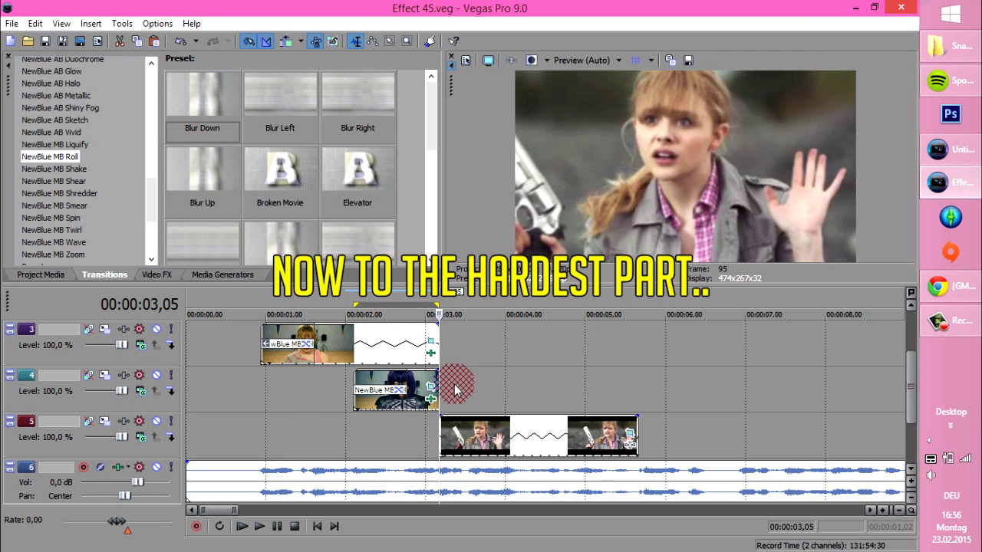
left_click_drag(438, 376, 442, 379)
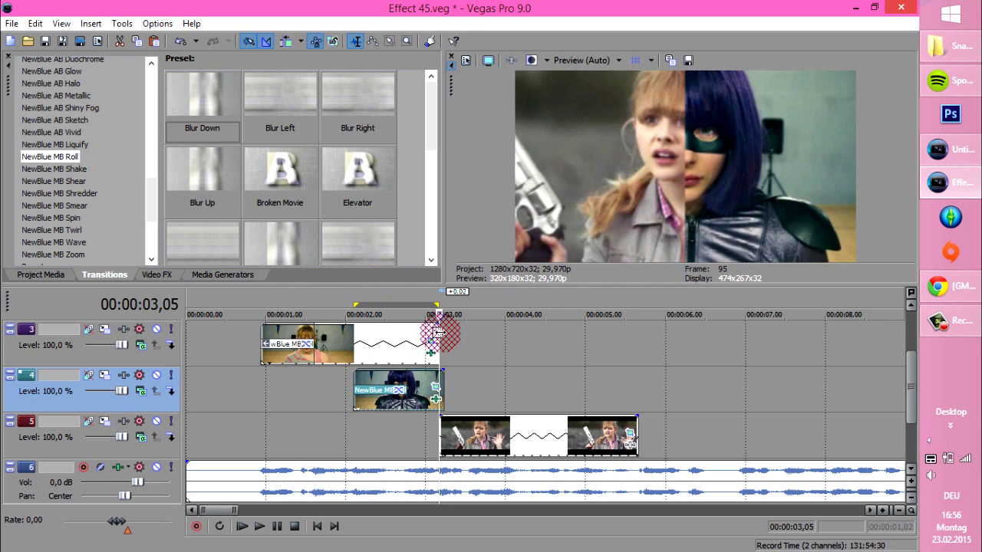
left_click(438, 332)
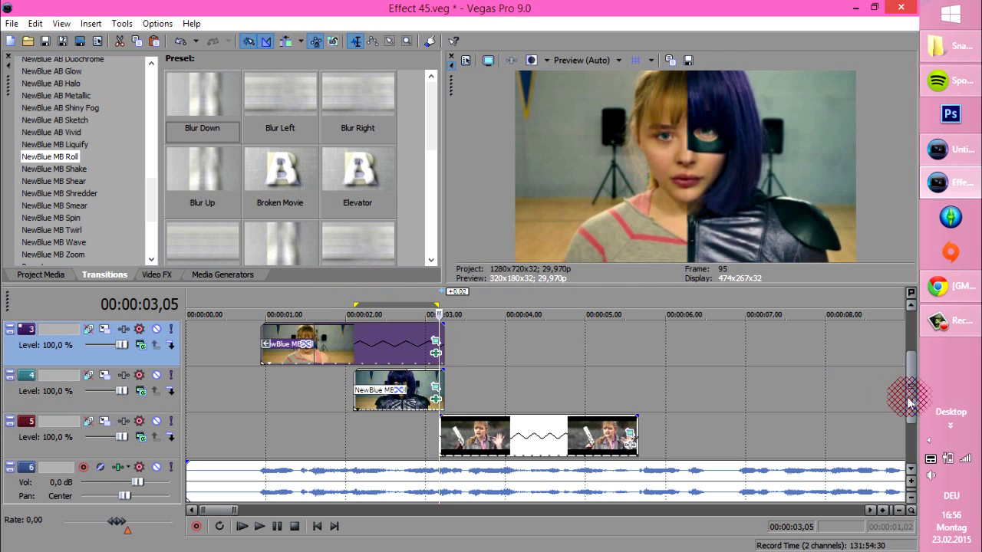
left_click_drag(913, 398, 912, 377)
left_click(466, 385)
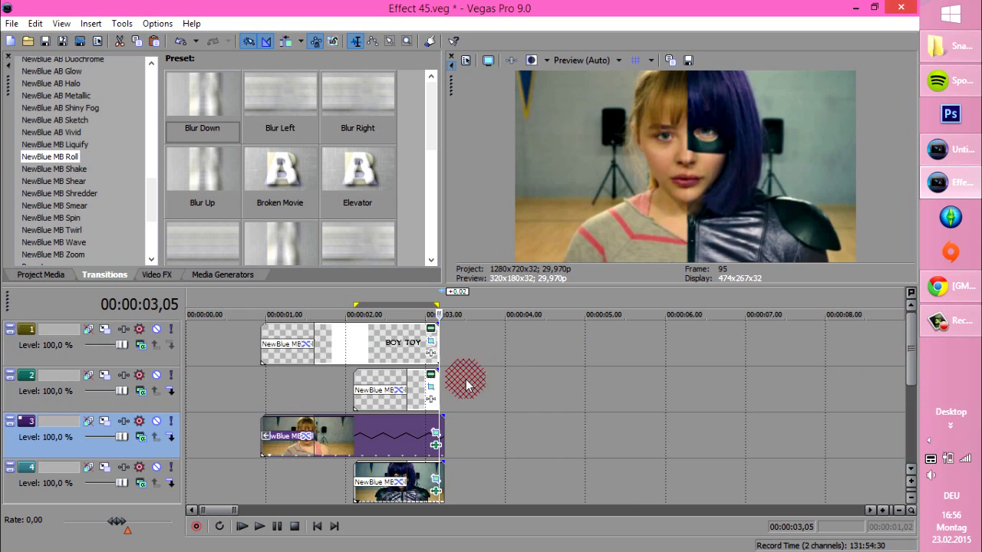
left_click_drag(437, 382, 443, 383)
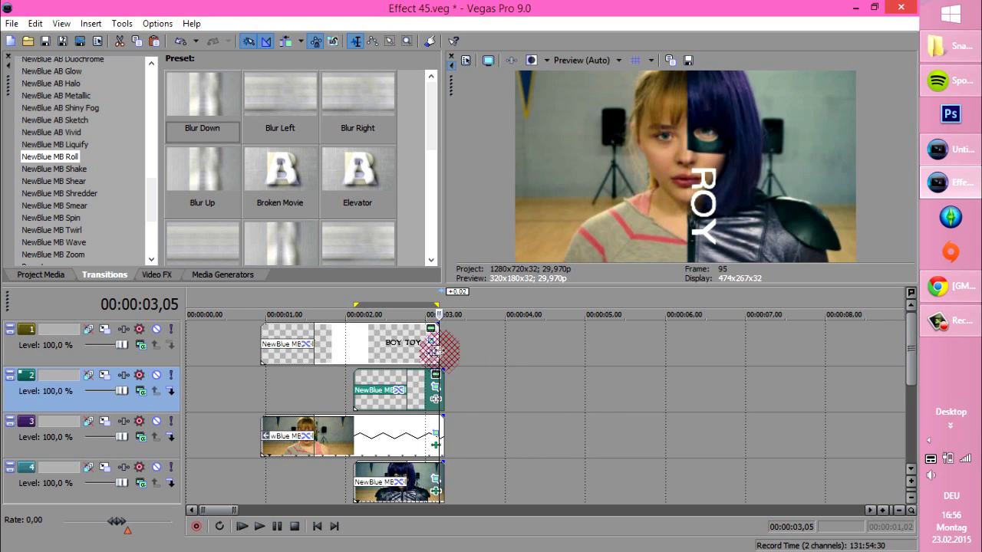
left_click(438, 345)
left_click_drag(437, 344, 443, 344)
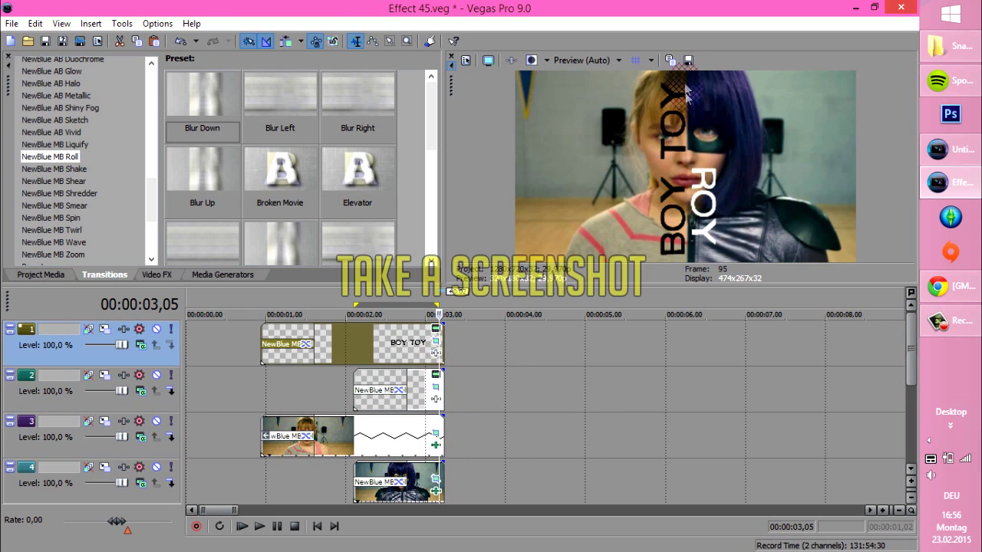
- Save a JPEG snapshot of the previewed frame as HITGIRL in the SnapShotTutorials folder and locate it in the project media
left_click(686, 61)
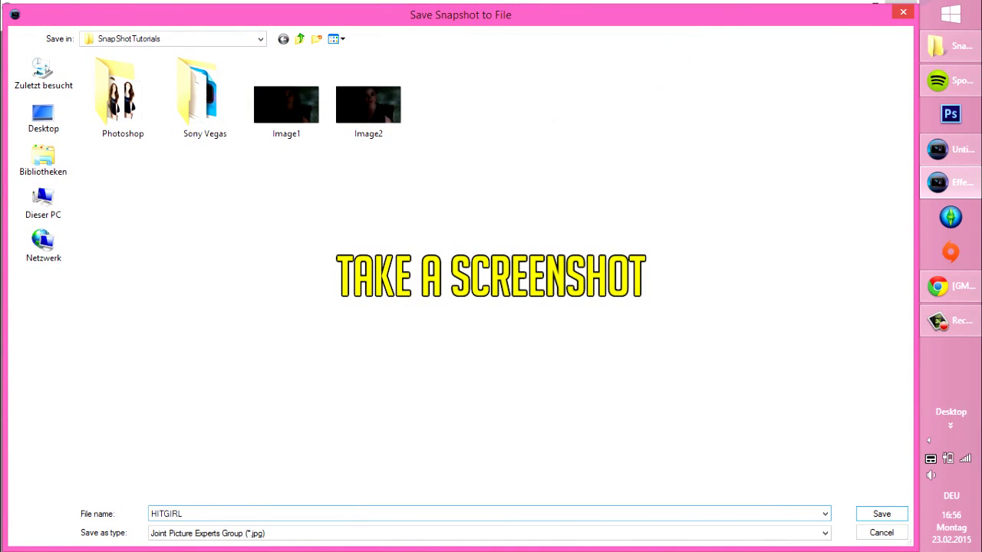
key("Return")
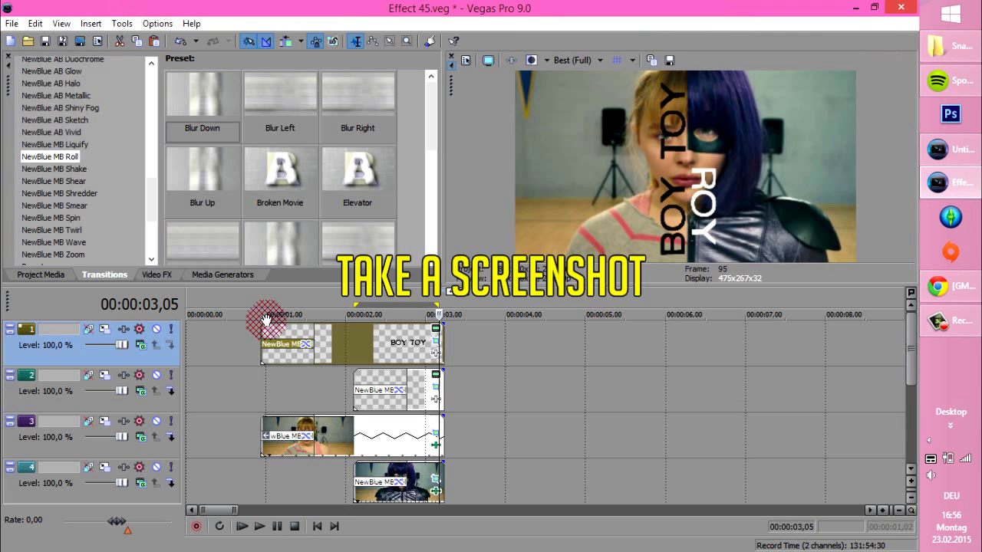
left_click(43, 278)
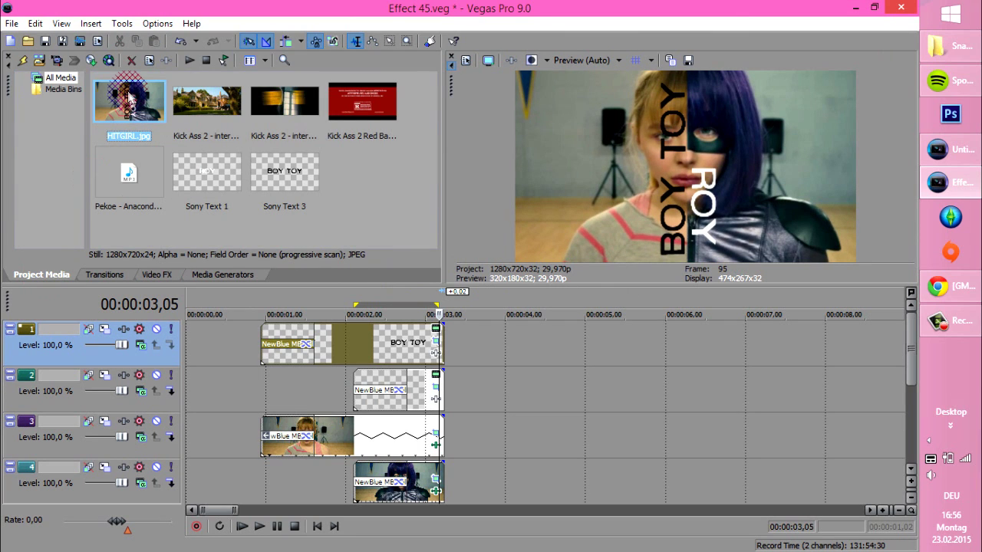
left_click_drag(117, 97, 437, 301)
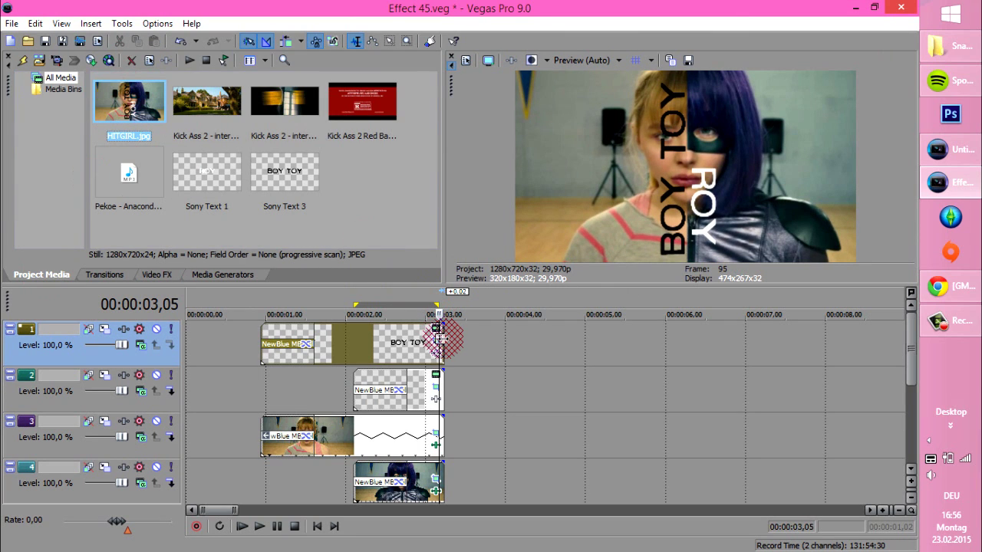
- Trim the ends of the events on tracks 1 to 4 back by 2 frames to 00:00:03,05
left_click_drag(440, 338, 435, 338)
left_click_drag(446, 374, 441, 439)
left_click_drag(443, 432, 439, 435)
left_click_drag(449, 470, 444, 470)
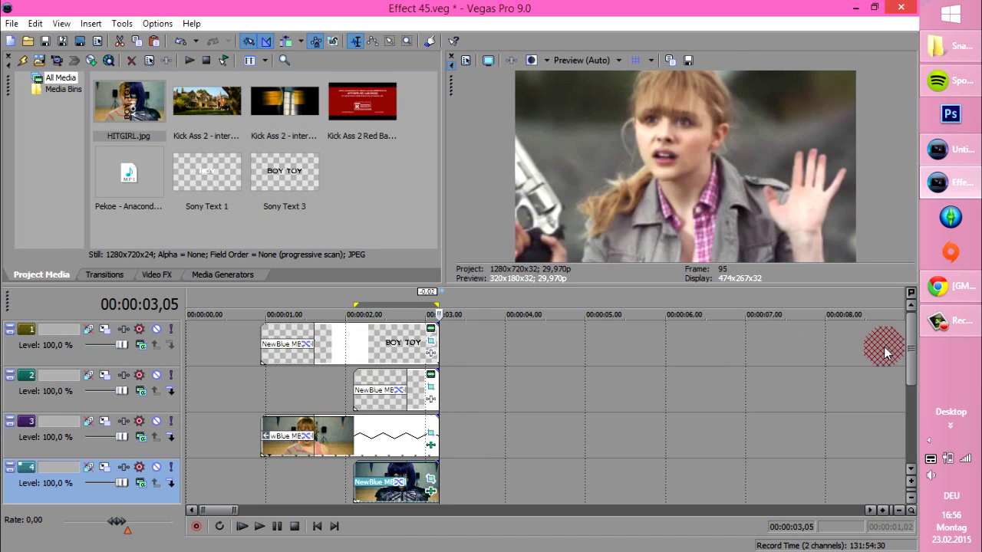
- Place HITGIRL.jpg on track 4 at 00:00:03,05, directly after the existing event, and shorten it to about 1 second 11 frames
scroll(911, 368, "down", 1)
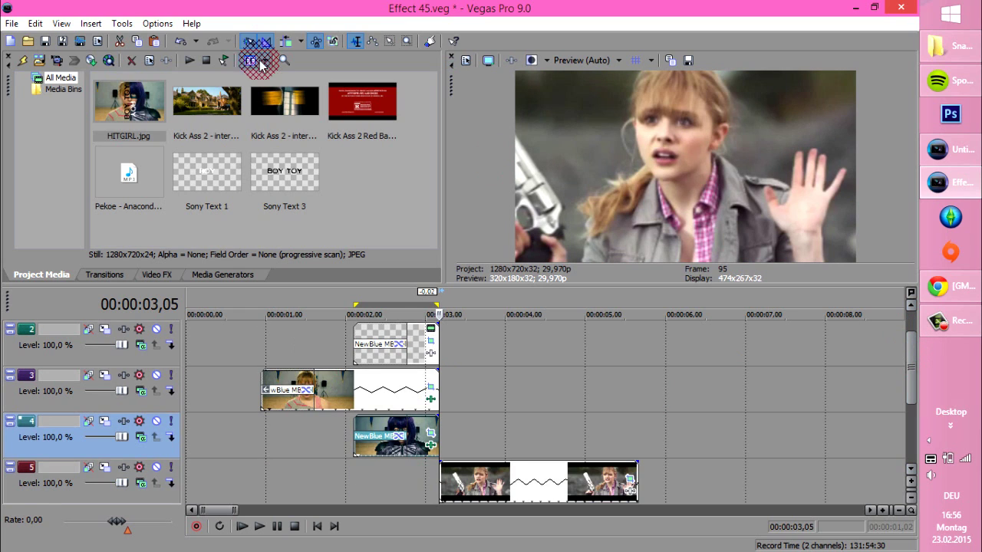
left_click(46, 42)
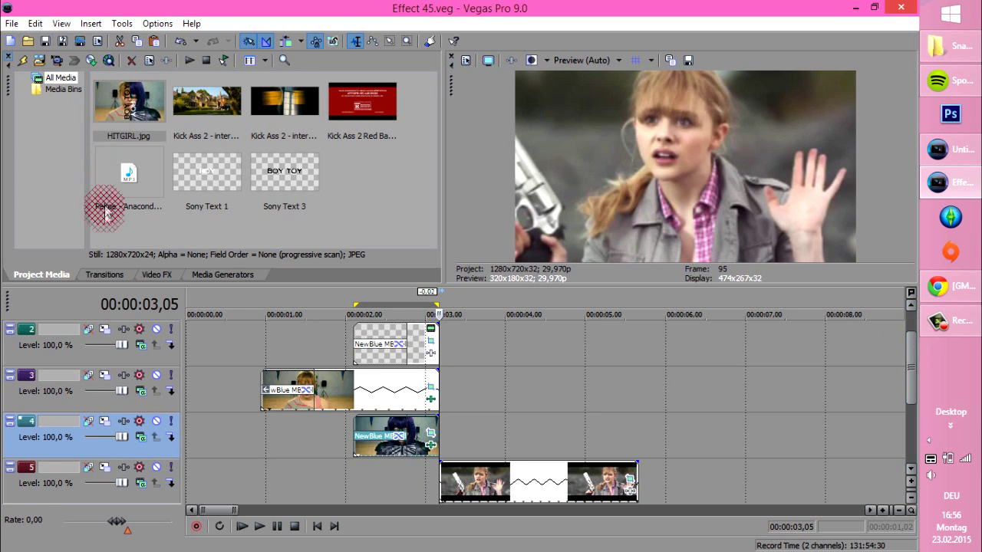
left_click_drag(128, 109, 637, 431)
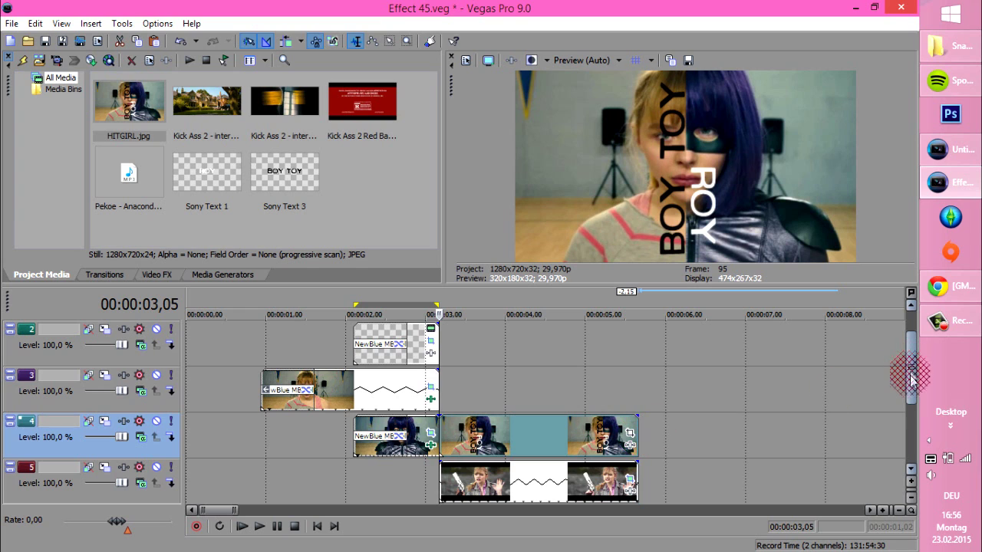
left_click_drag(911, 376, 908, 390)
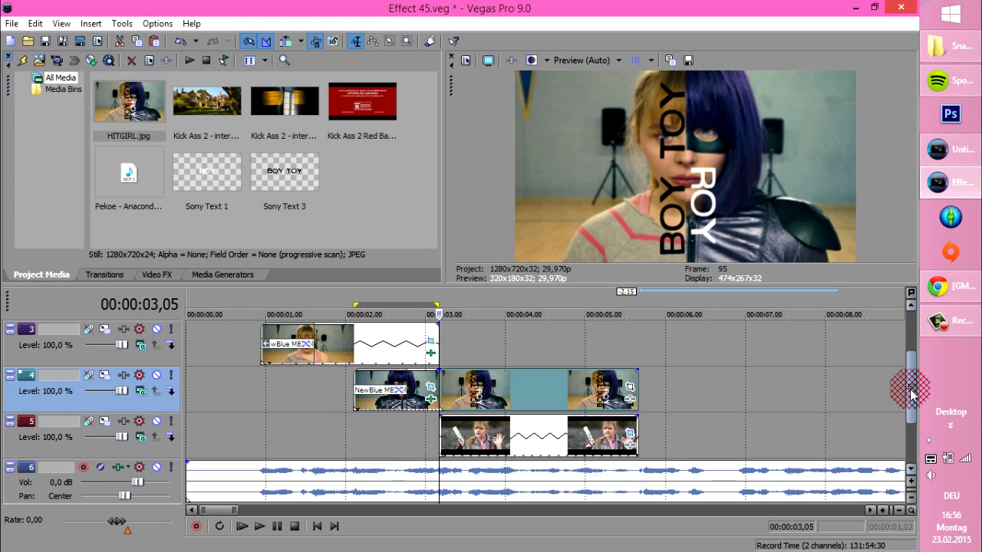
left_click_drag(636, 377, 543, 384)
- Open Event Pan/Crop for the HITGIRL event on track 4 and apply the 16:9 Widescreen TV aspect ratio preset
left_click(543, 390)
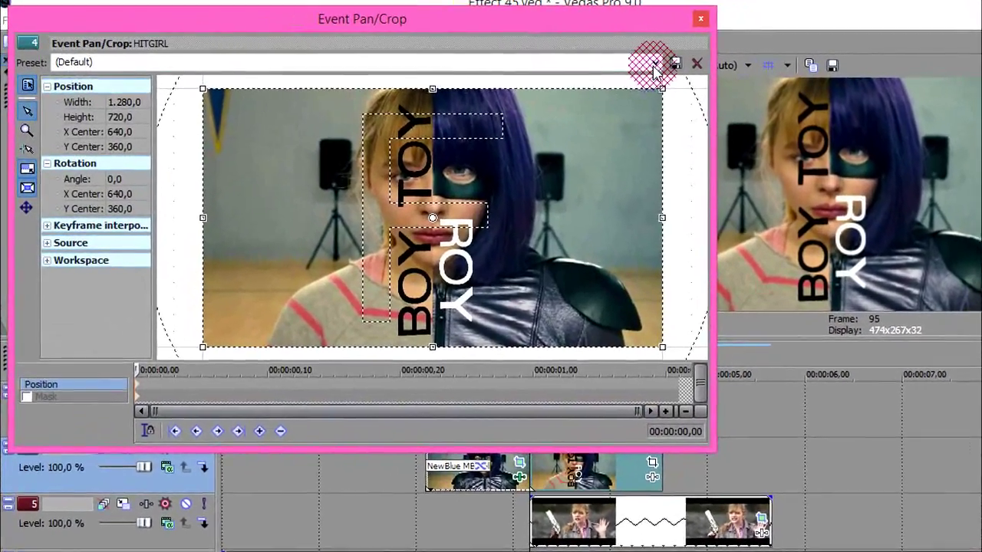
left_click(526, 58)
left_click(617, 126)
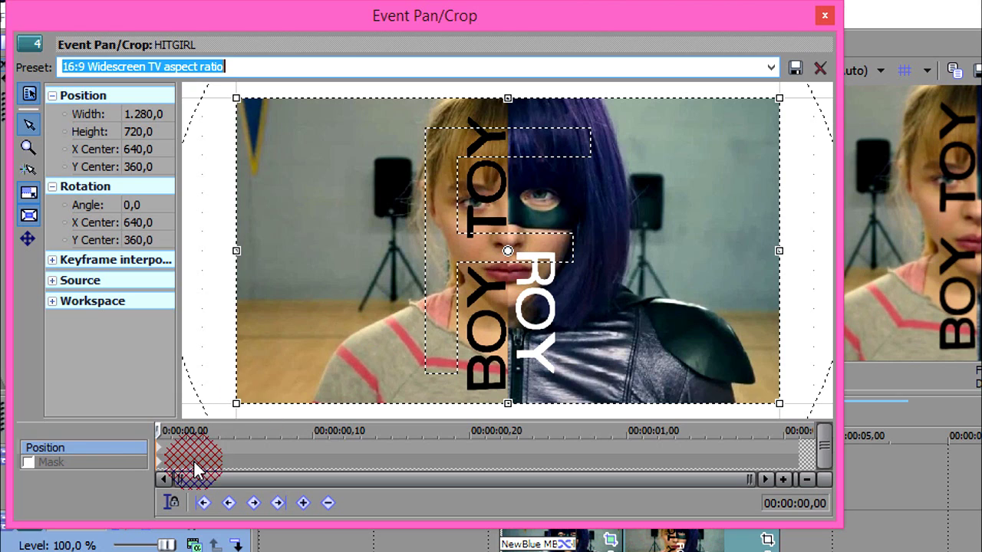
- Enable the mask on the track 4 HITGIRL event and draw a closed four-point Pen path around the image's right half
left_click(29, 464)
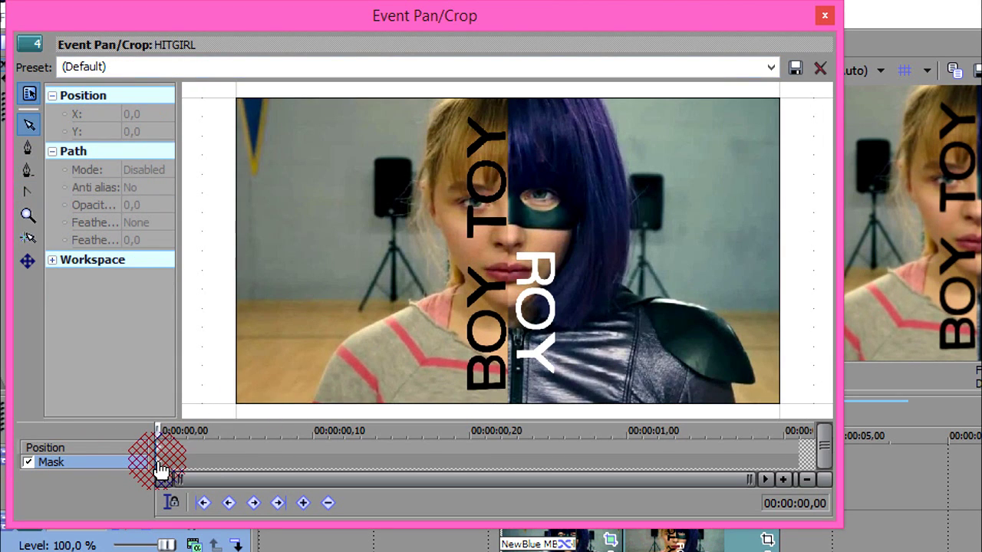
left_click(27, 151)
left_click(520, 236)
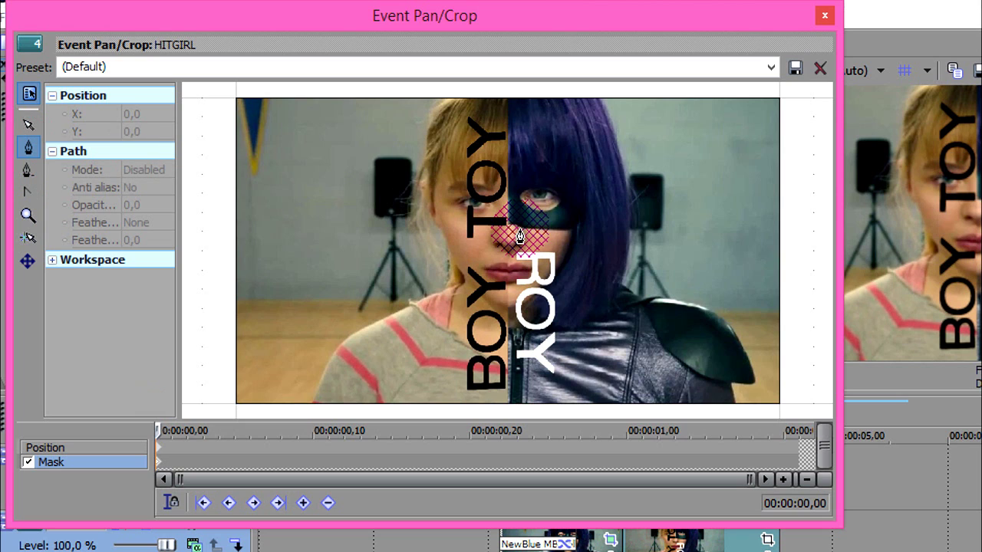
left_click(506, 109)
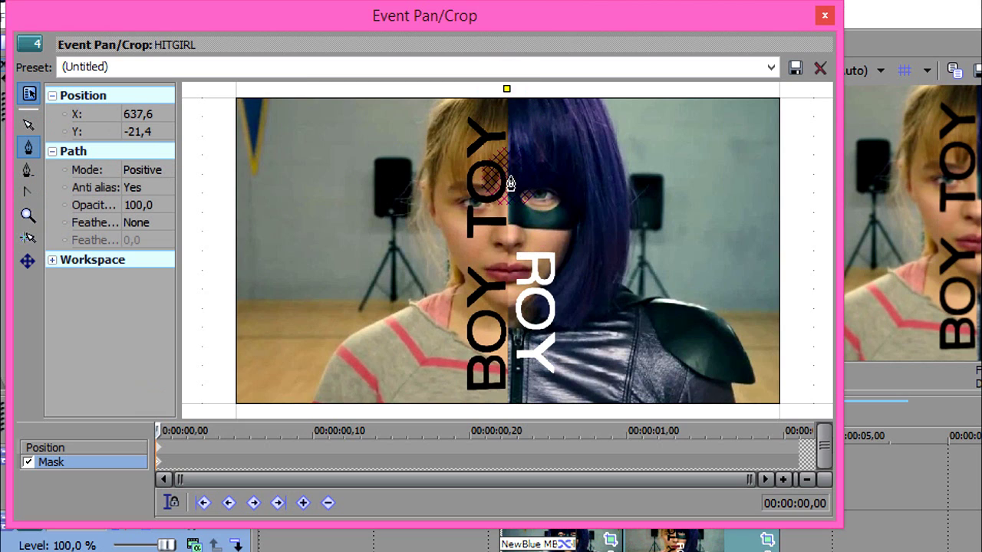
left_click(509, 414)
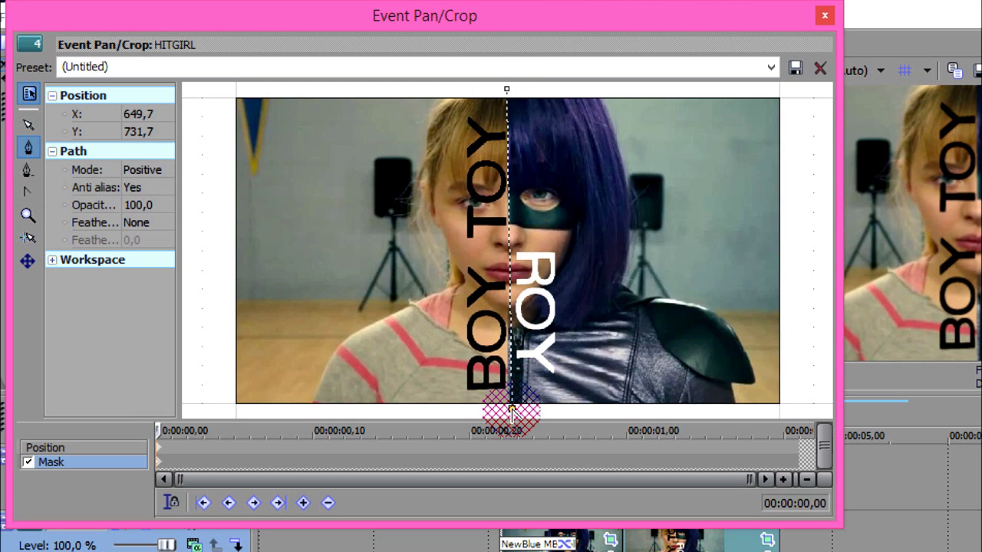
left_click(791, 414)
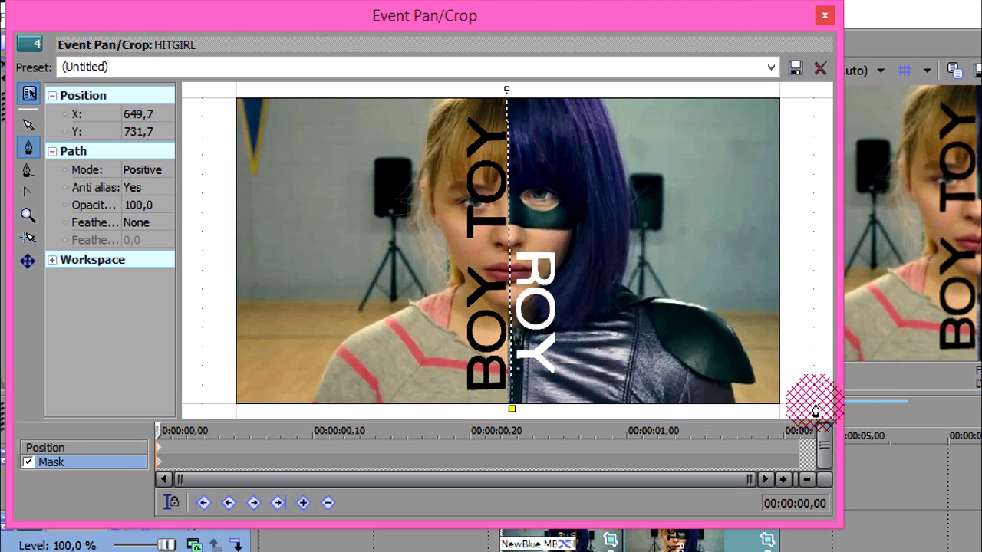
left_click(814, 404)
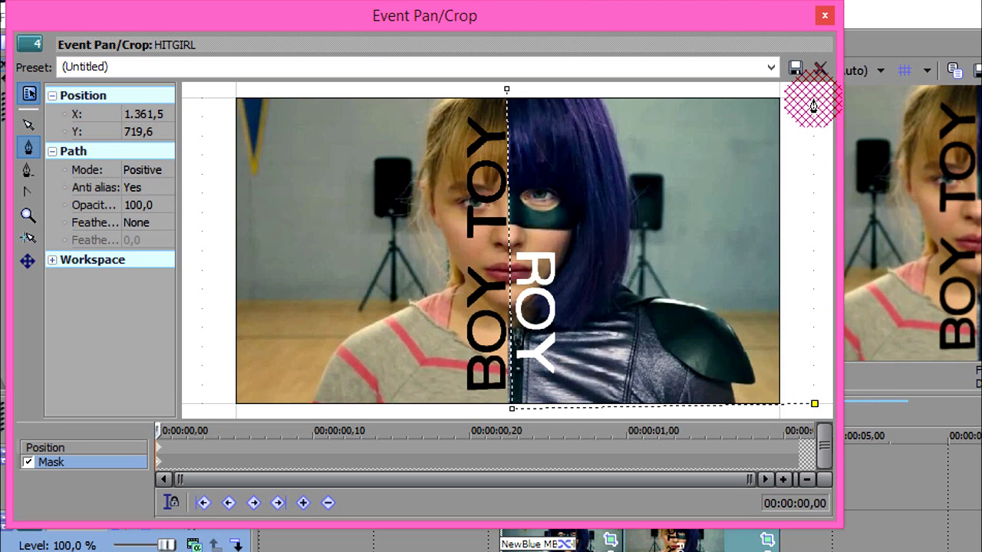
left_click(507, 90)
- Pull the mask's two outer points in to about X 1.293 just beyond the image's right corners
left_click(27, 125)
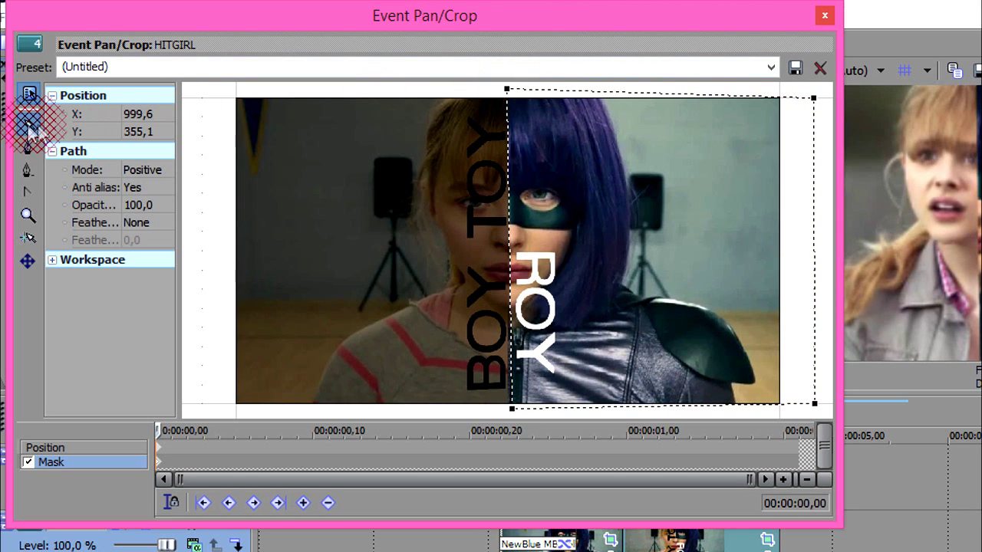
left_click(458, 205)
left_click(813, 99)
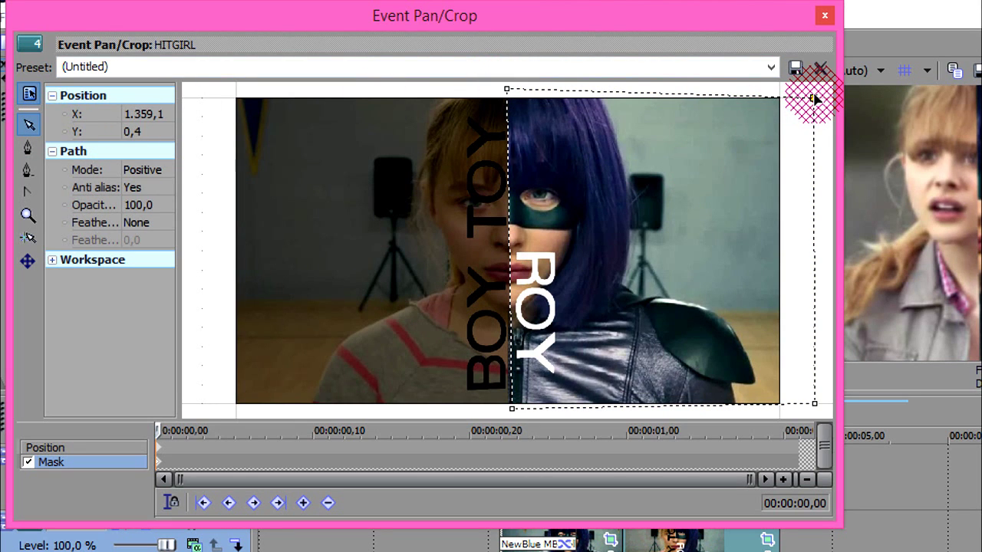
left_click_drag(813, 99, 790, 96)
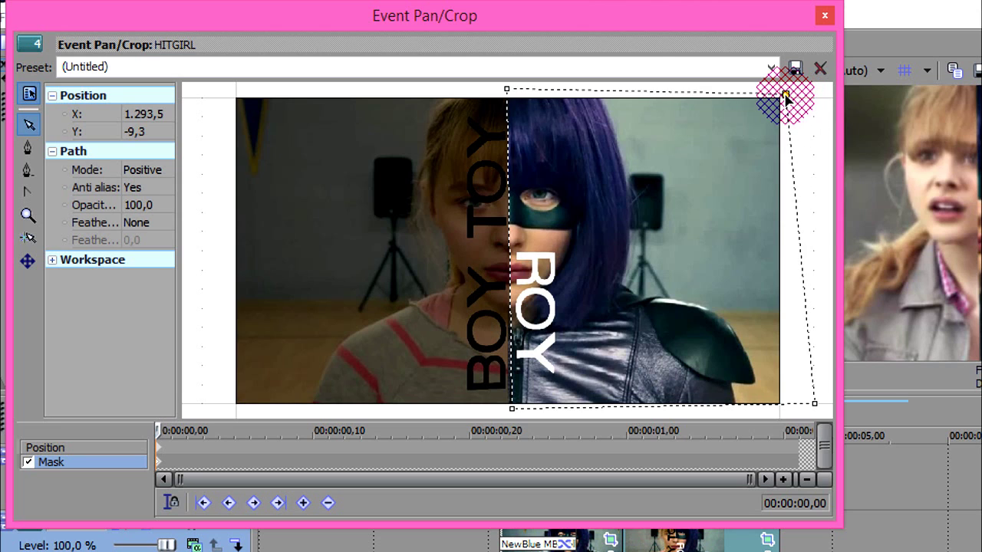
left_click_drag(813, 402, 785, 414)
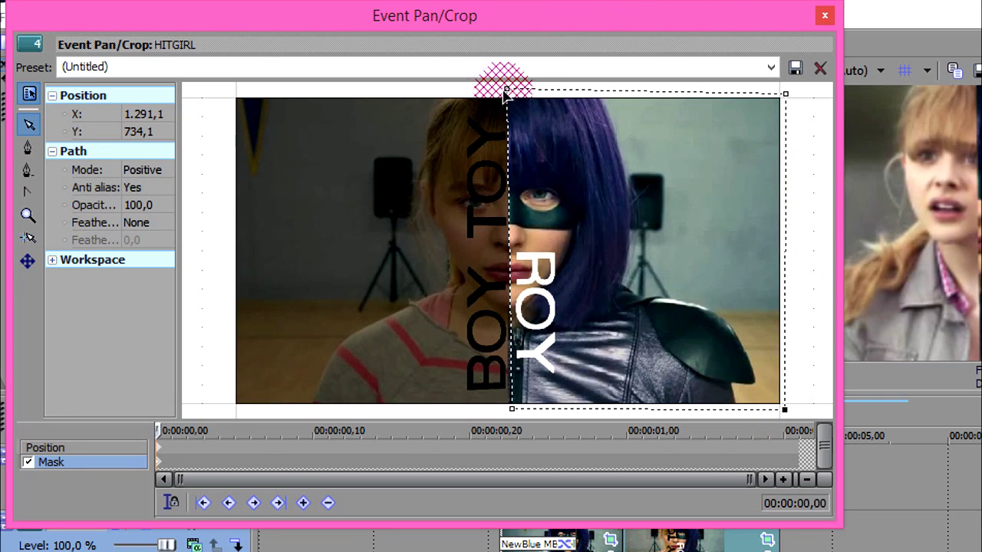
- Straighten the mask's centre edge by aligning its upper and lower points at X 640,0, and finish the crop editing
mouse_move(507, 90)
left_mouse_down()
mouse_move(500, 89)
mouse_move(506, 94)
left_mouse_up()
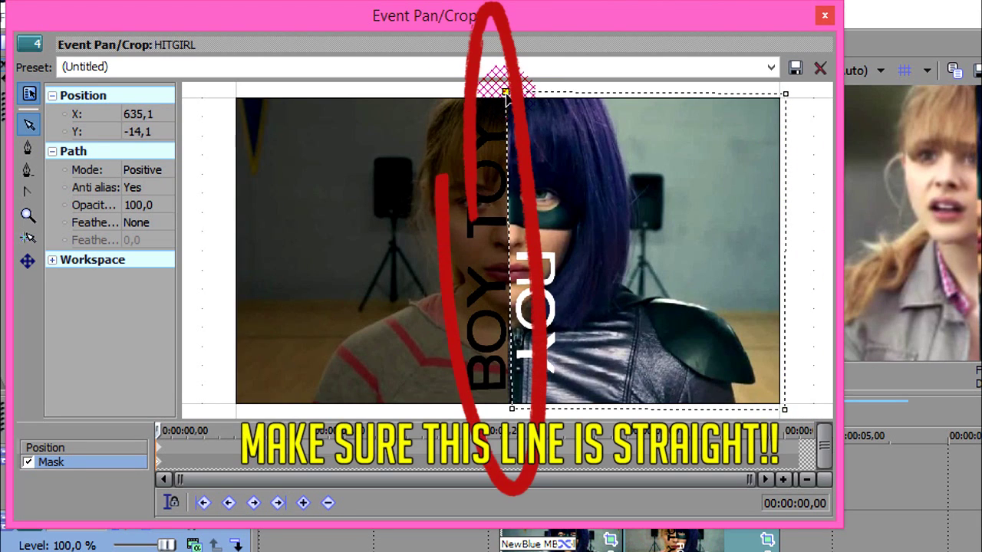
left_click(511, 409)
left_click_drag(512, 415, 506, 413)
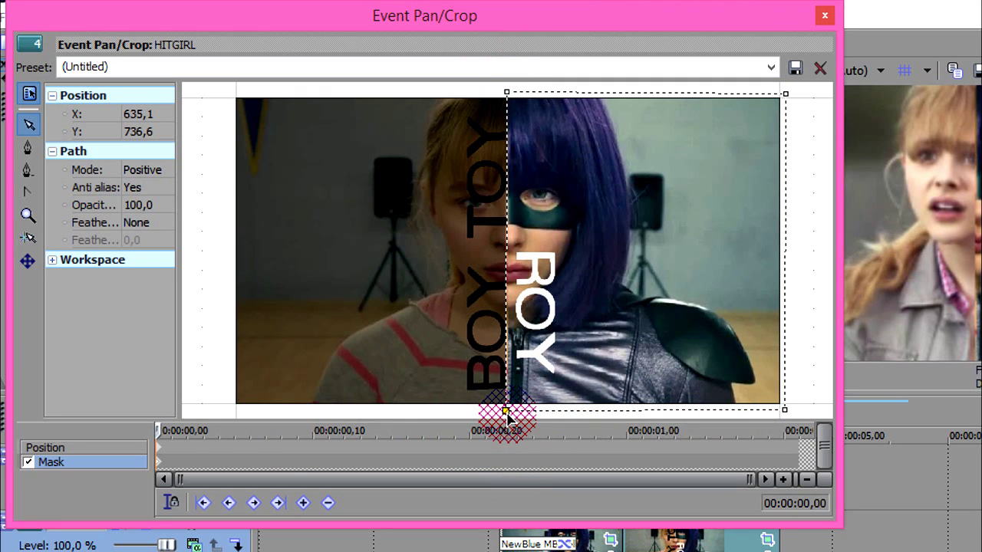
left_click(578, 181)
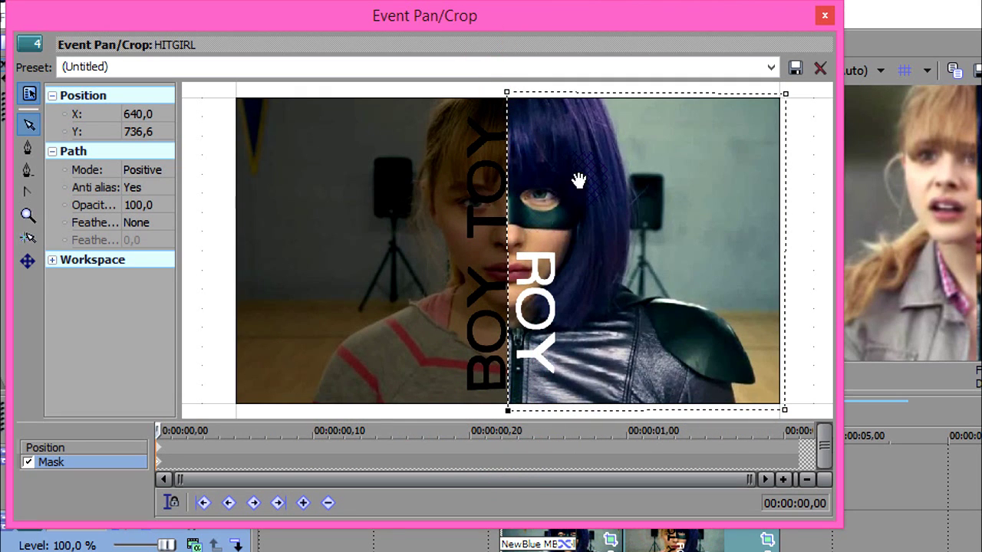
left_click_drag(505, 93, 508, 90)
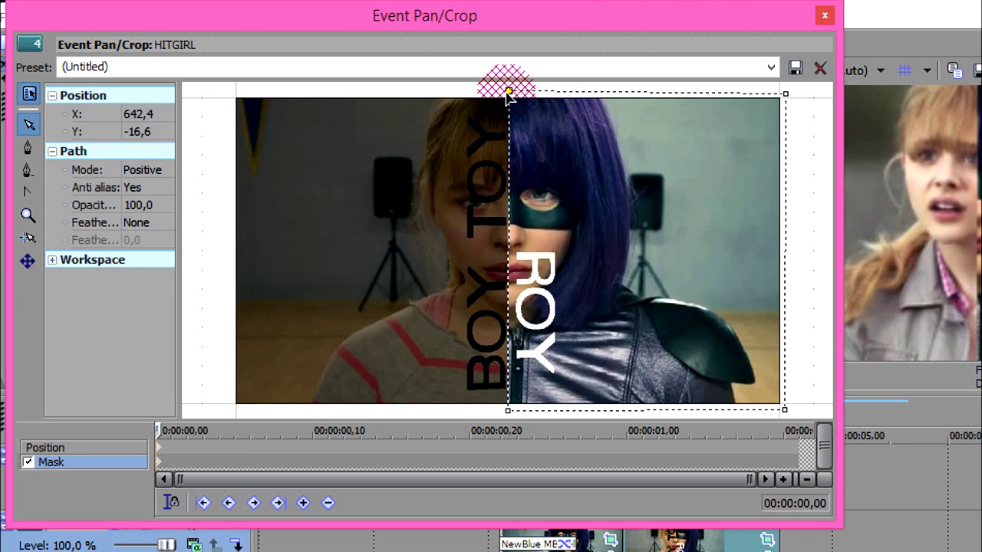
left_click(575, 152)
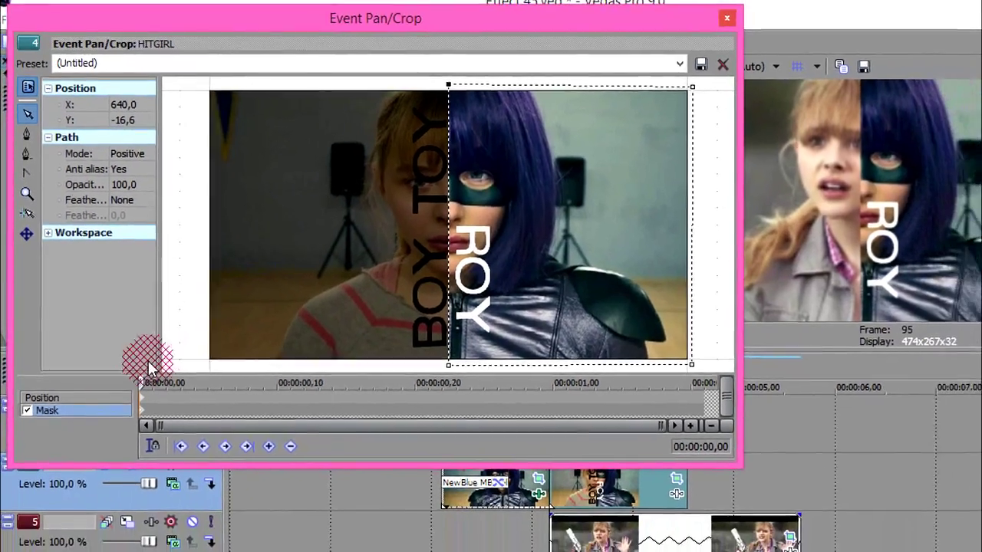
left_click(101, 459)
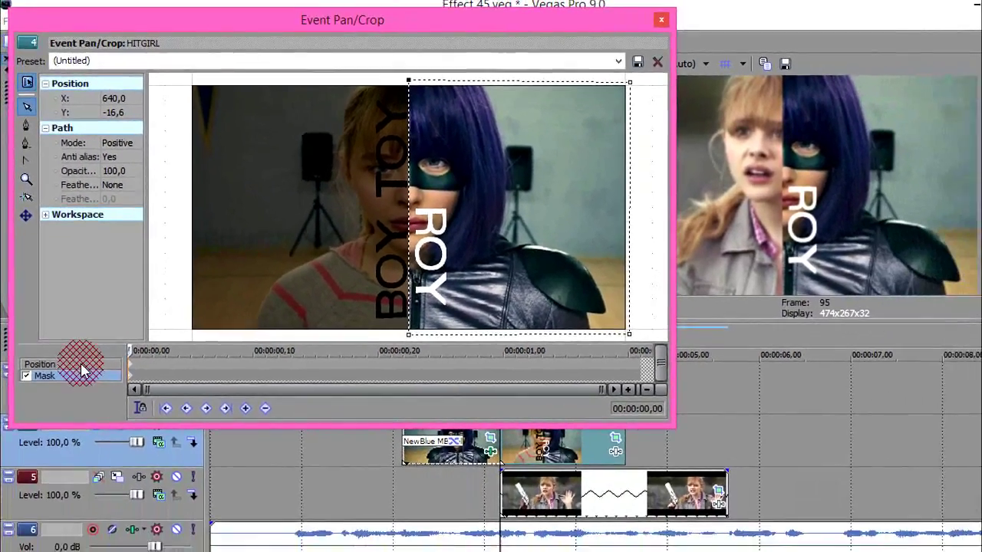
left_click(81, 367)
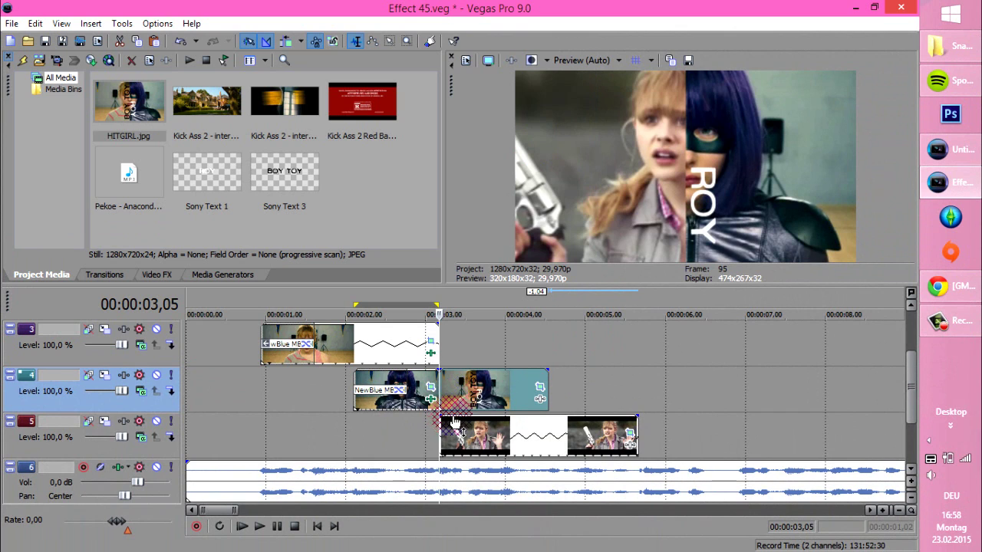
- Copy the masked HITGIRL event from track 4 and paste it onto track 3 at 00:00:03,05
right_click(501, 382)
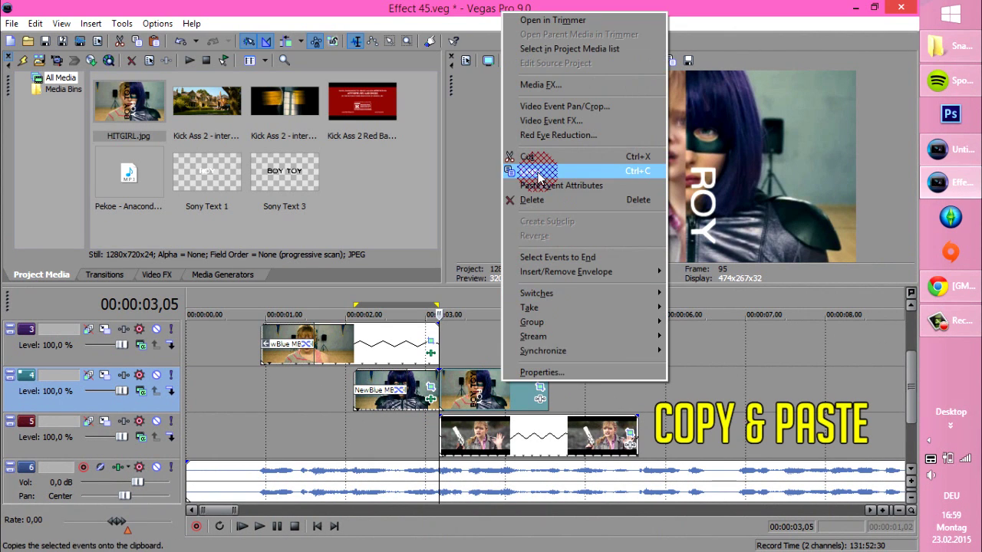
left_click(529, 171)
left_click(466, 354)
right_click(466, 353)
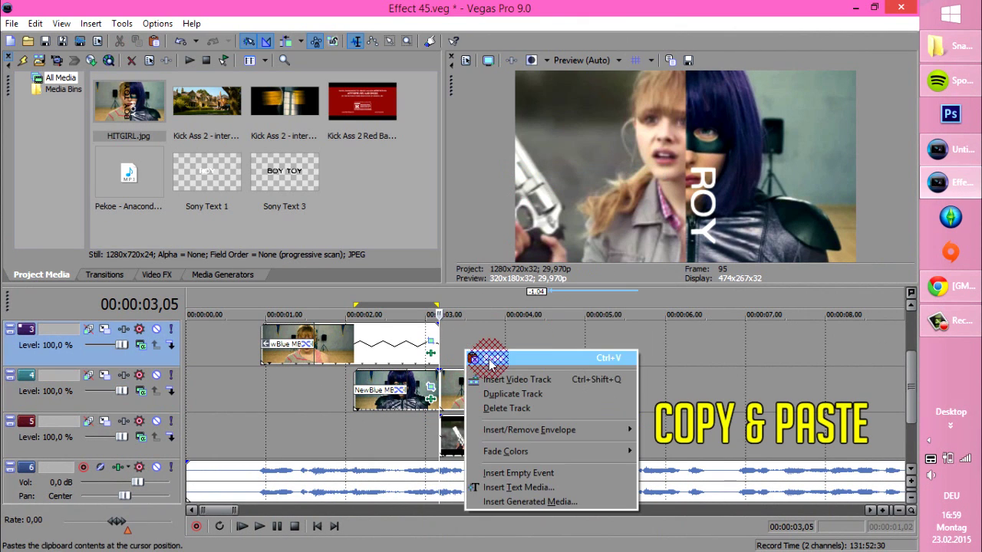
left_click(479, 355)
left_click(443, 343)
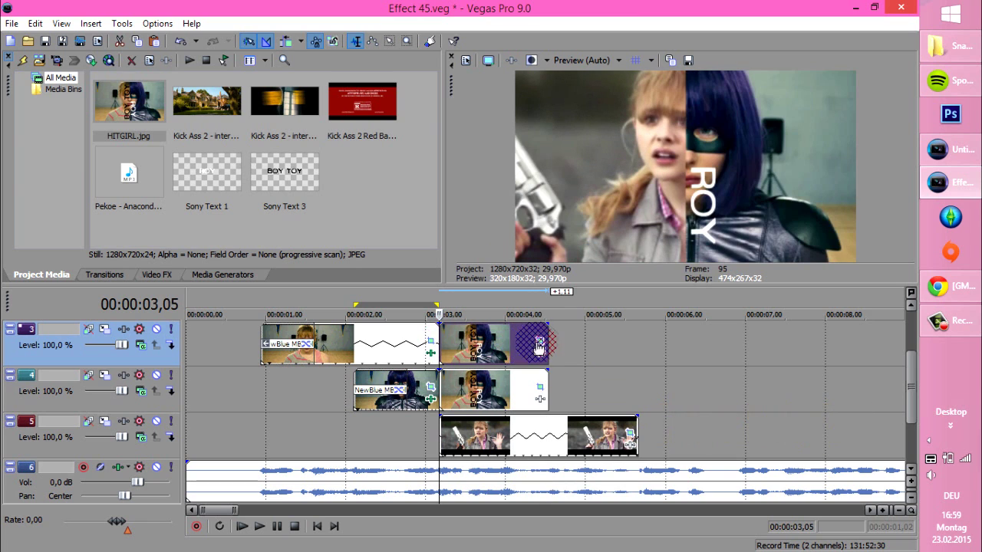
- Flip the track 3 HITGIRL event's mask to the image's left half by moving its two outer points beyond the left corners
left_click(540, 340)
left_click(194, 317)
left_click(114, 332)
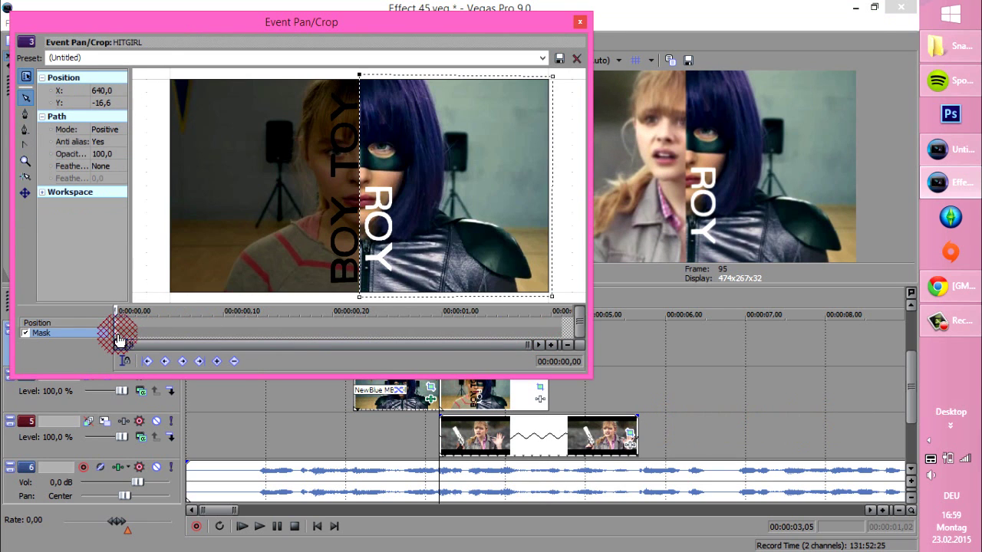
left_click(552, 78)
left_click_drag(553, 78, 168, 81)
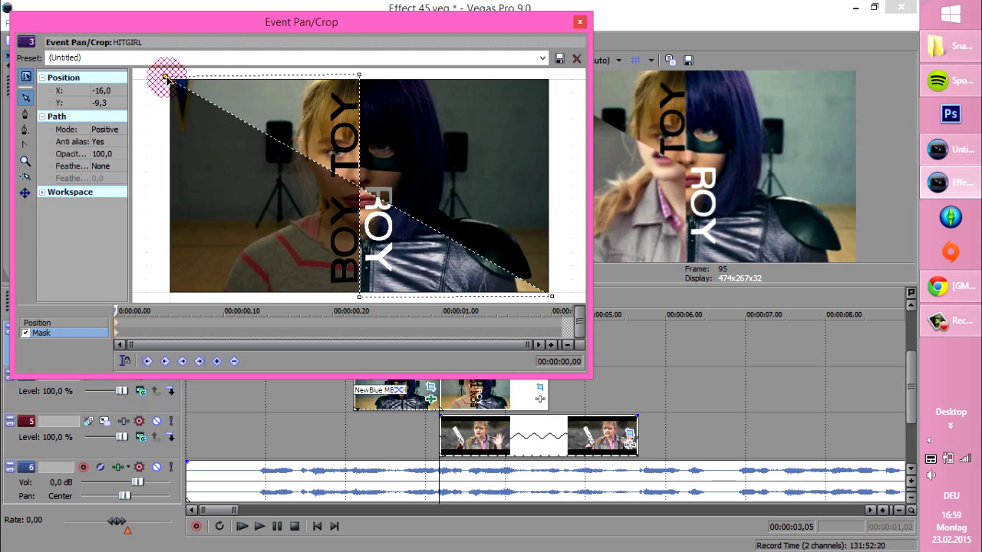
left_click(535, 263)
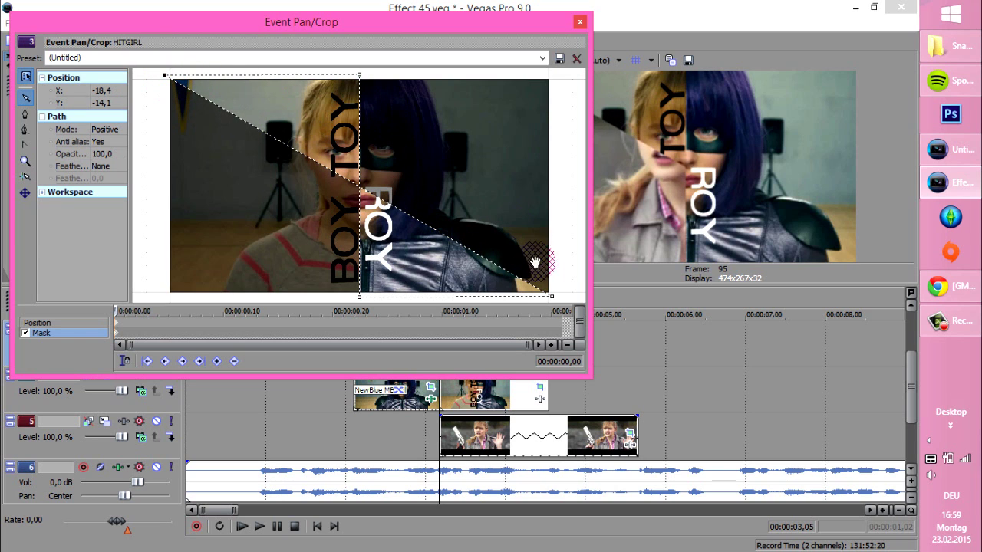
left_click_drag(552, 298, 171, 297)
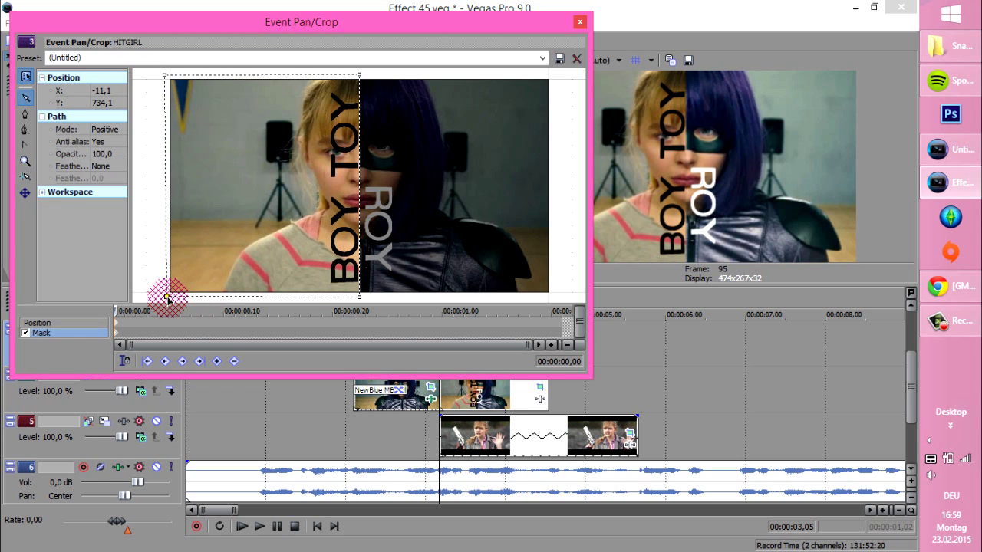
left_click(579, 23)
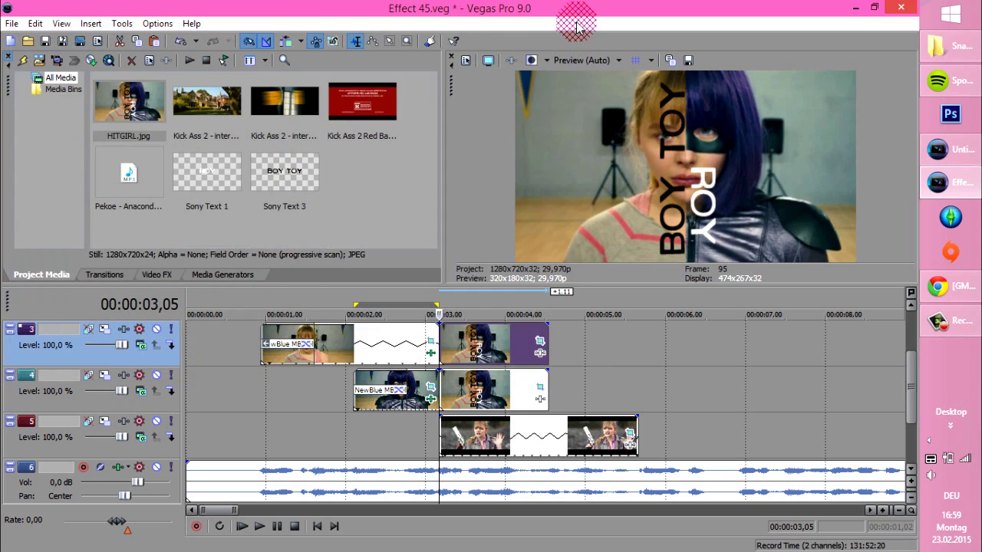
- Animate the track 3 HITGIRL event's position by shifting its crop frame to X Center 877,8 at 00:00:00,23, keeping Y Center at 360,0
left_click(516, 331)
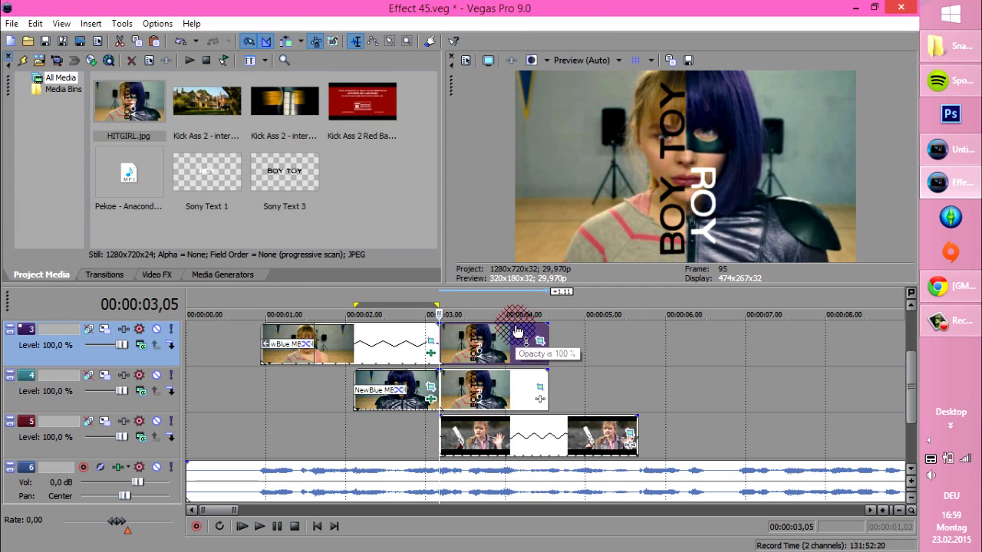
left_click(540, 343)
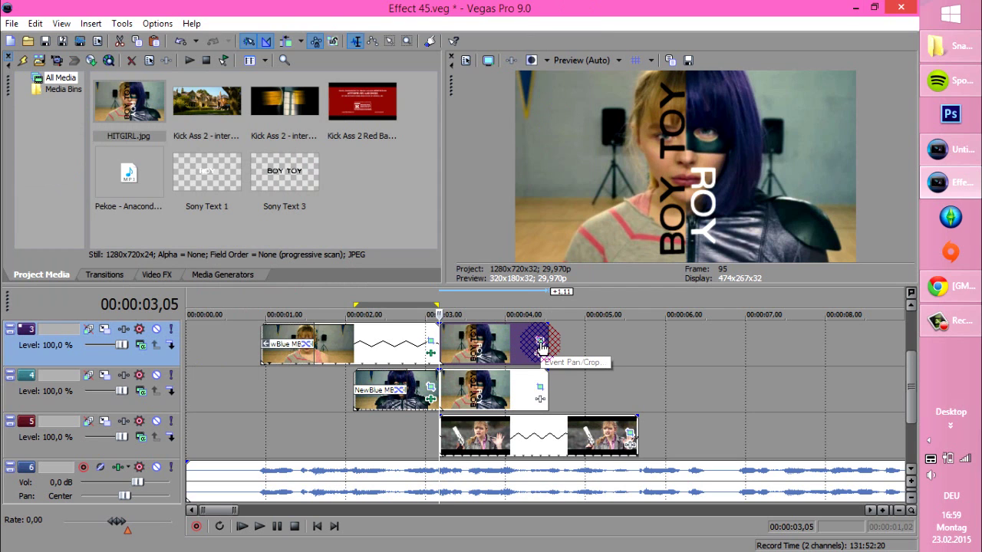
left_click(541, 345)
left_click(60, 322)
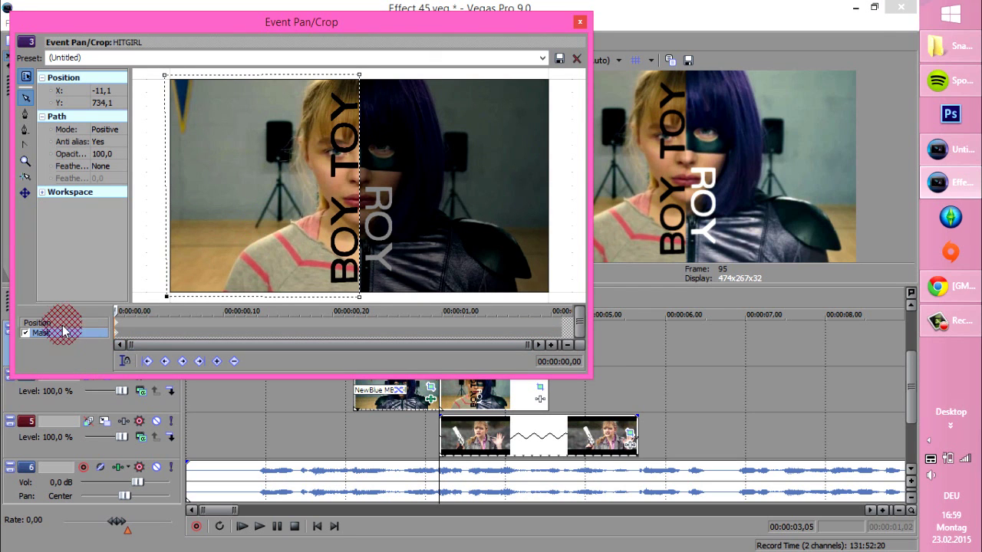
scroll(278, 228, "down", 1)
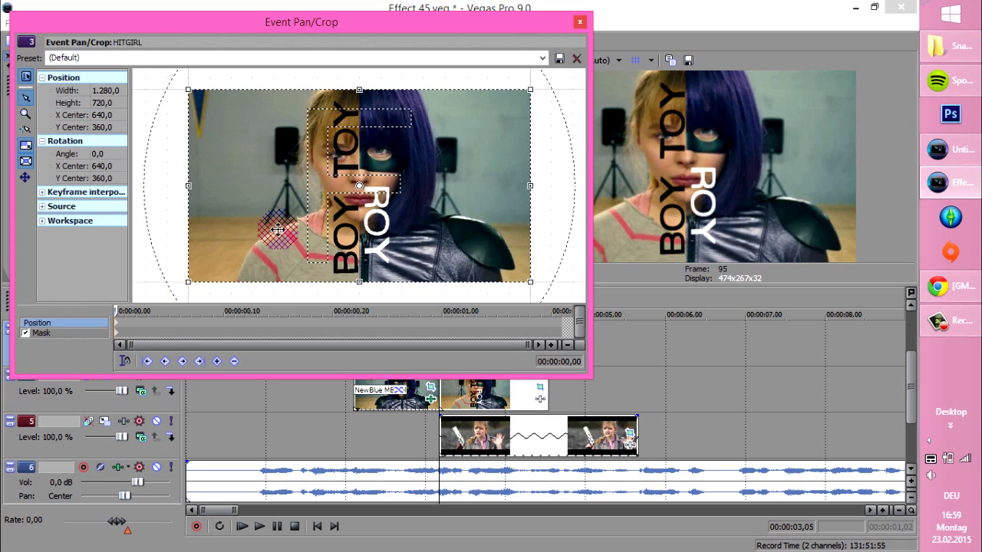
scroll(465, 230, "up", 1)
left_click_drag(115, 309, 375, 310)
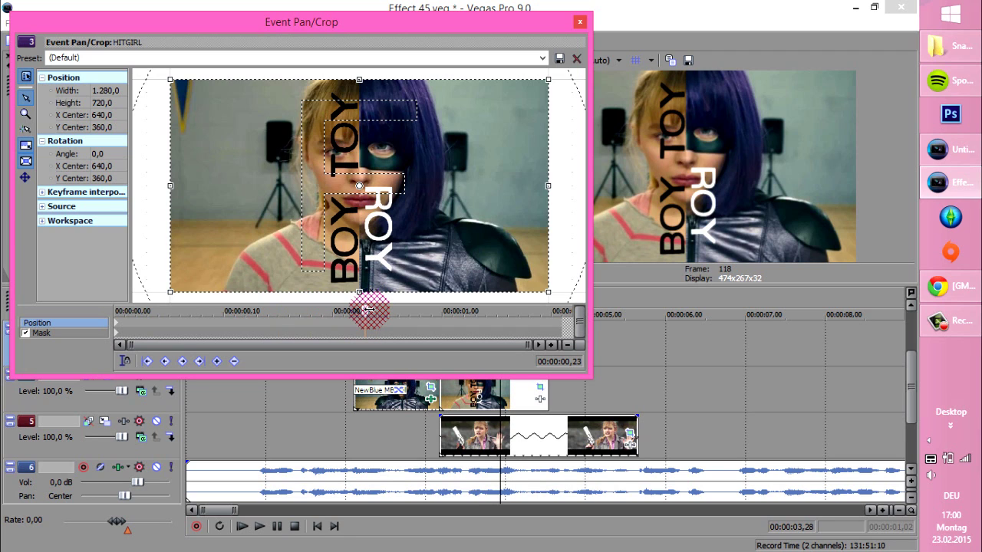
left_click(392, 260)
scroll(444, 191, "down", 1)
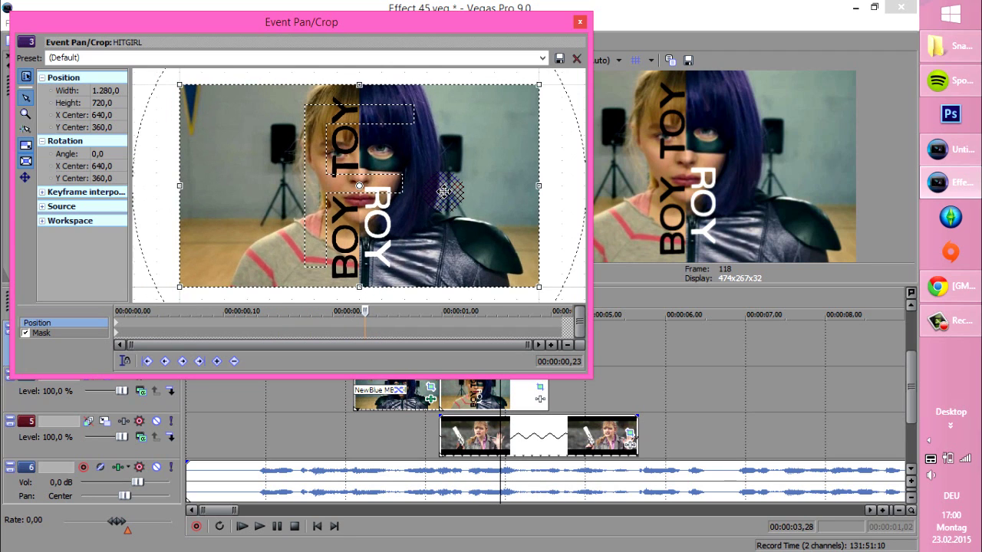
left_click_drag(443, 191, 481, 201)
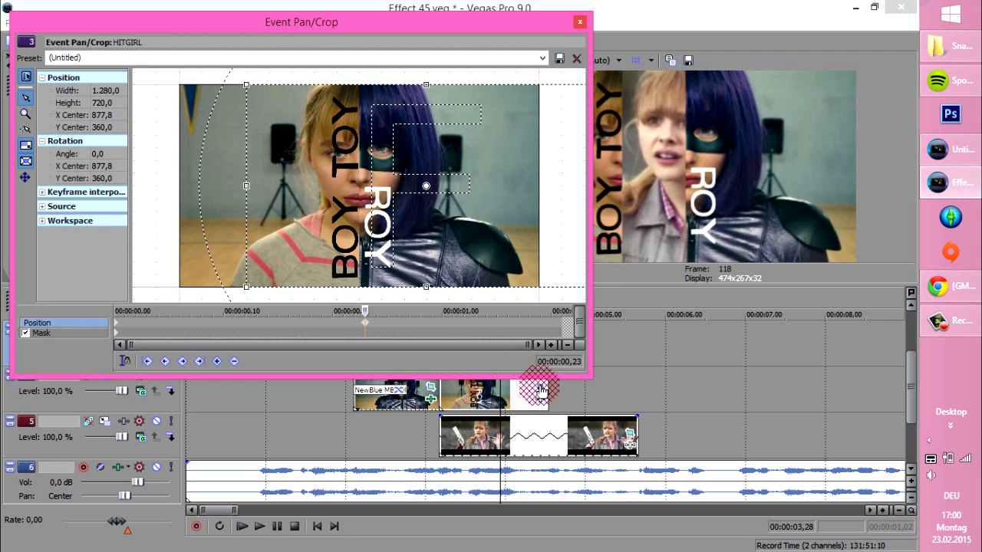
- Shift the track 4 HITGIRL event's crop frame to X Center 403,1 and Y Center 360,0 at 00:00:00,23, and finish the crop editing
left_click(540, 391)
left_click_drag(343, 326, 364, 311)
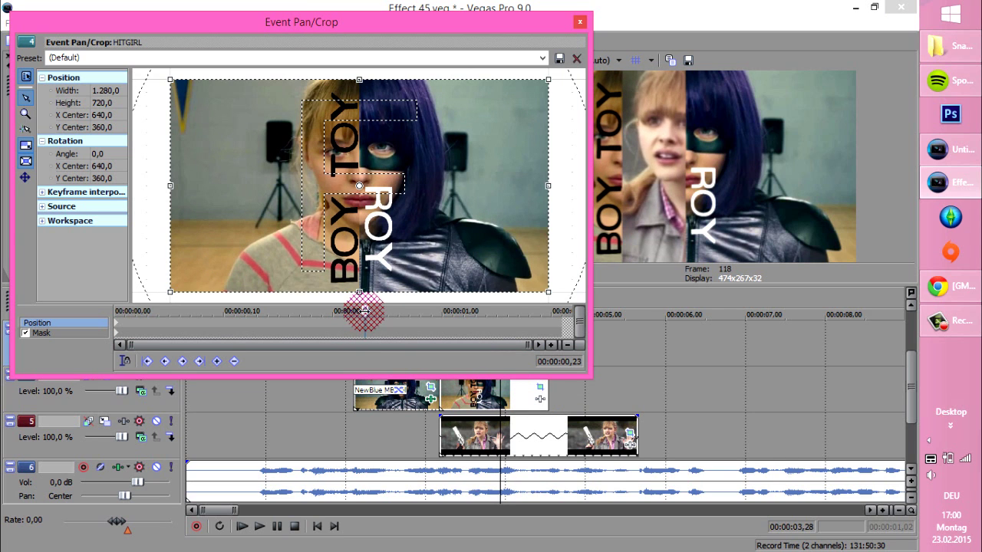
scroll(435, 242, "down", 1)
left_click_drag(467, 234, 405, 235)
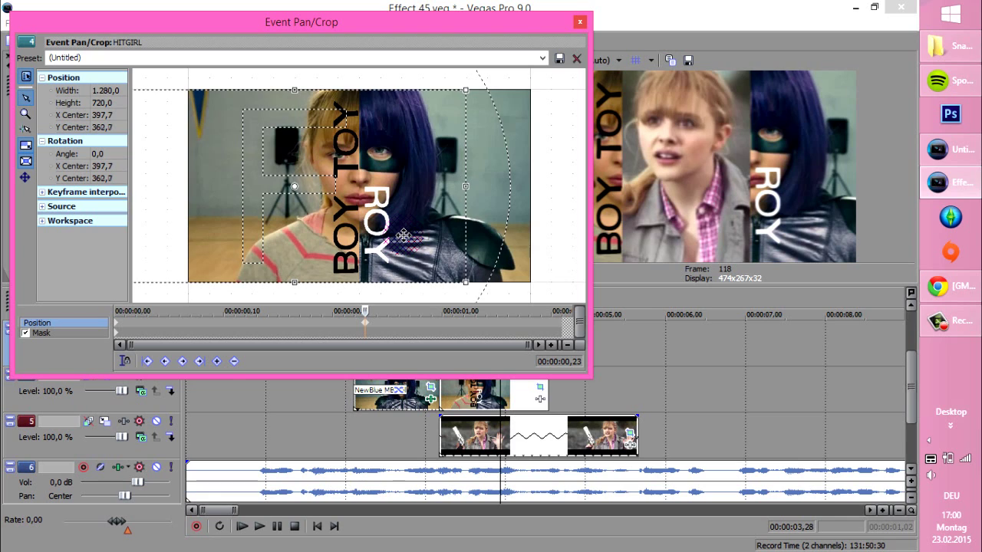
left_click_drag(404, 234, 404, 234)
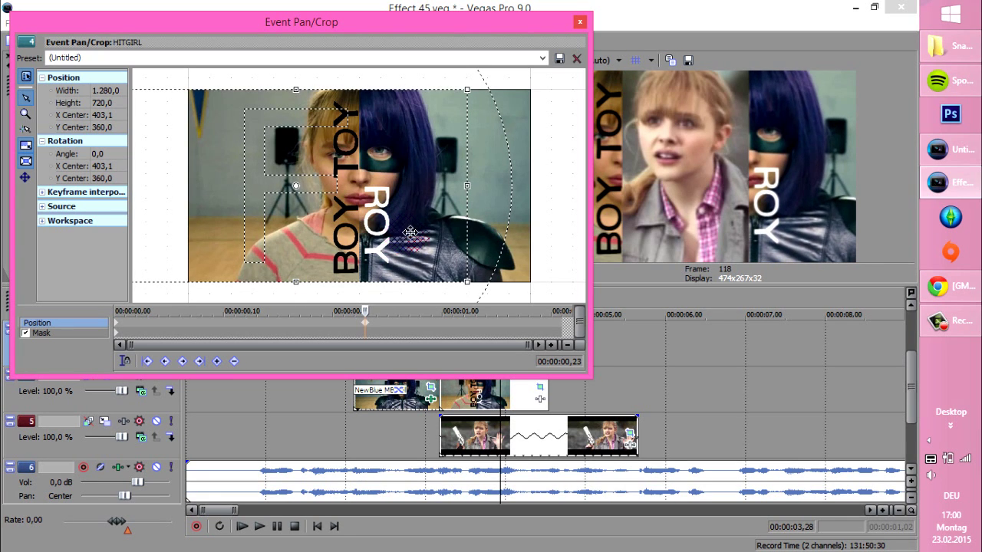
left_click(582, 24)
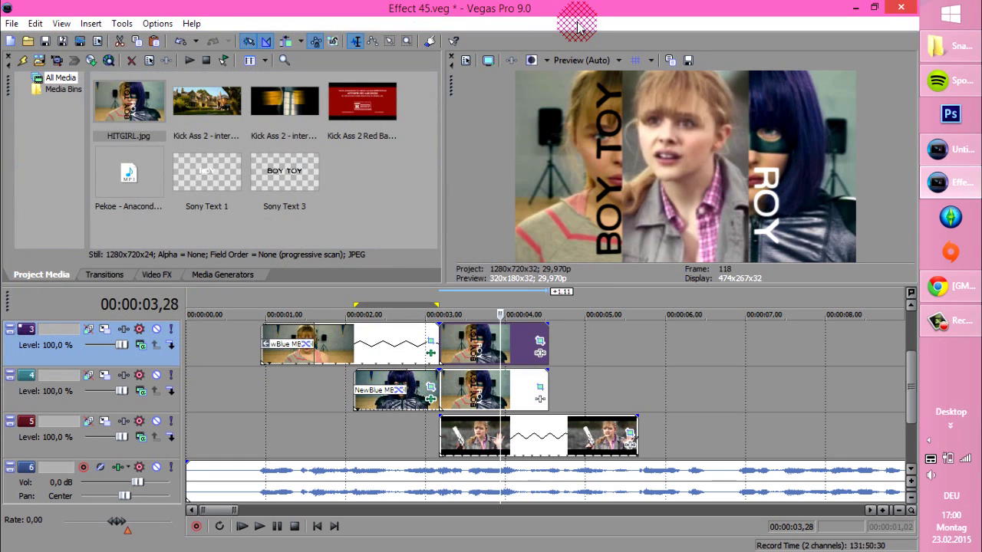
- Add fade-outs to both HITGIRL events on tracks 3 and 4, starting at 00:00:03,28
left_click(543, 361)
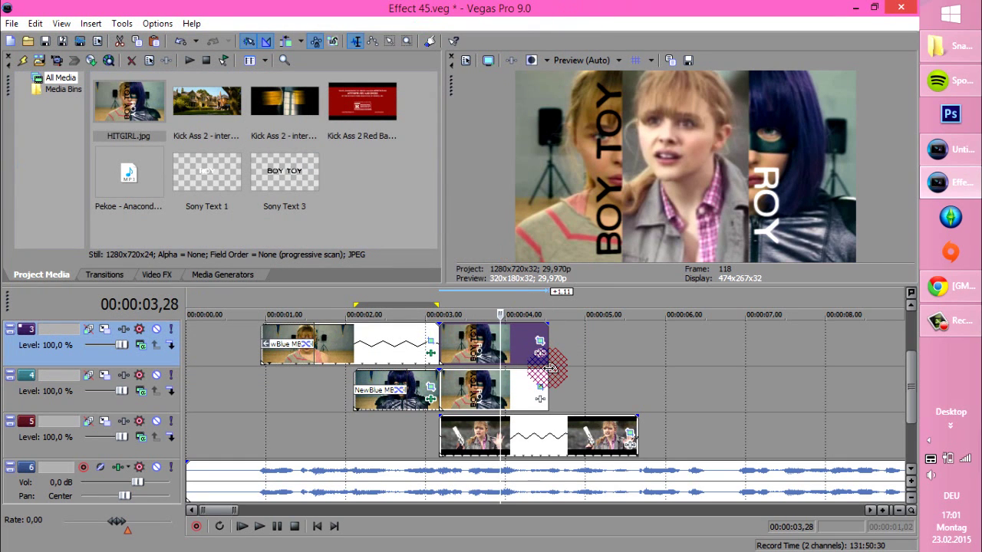
left_click_drag(546, 324, 502, 325)
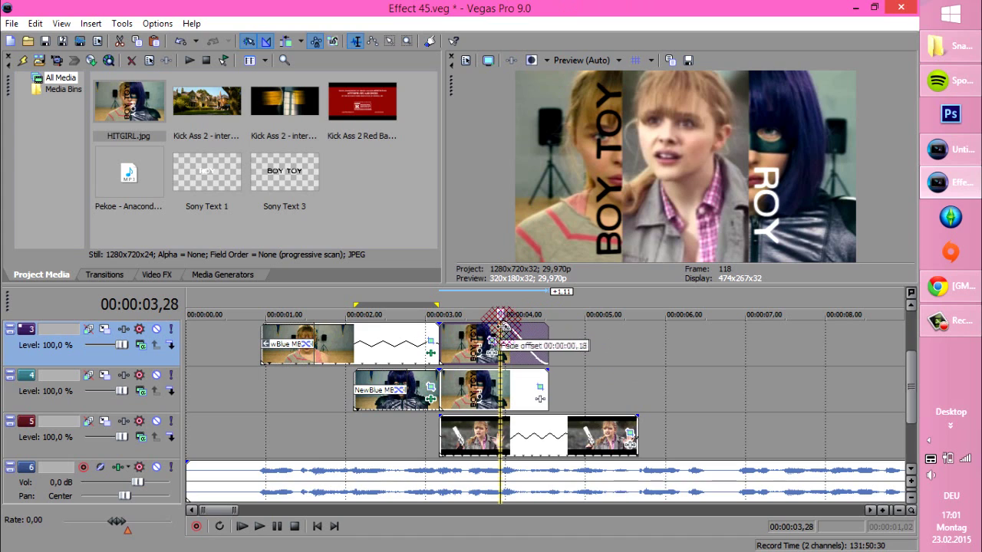
left_click(542, 387)
left_click_drag(547, 371, 502, 371)
- Apply the Venetian Blinds transition with the Many Crooked Blinds preset to the track 3 HITGIRL event's fade-out
left_click(277, 286)
left_click(167, 285)
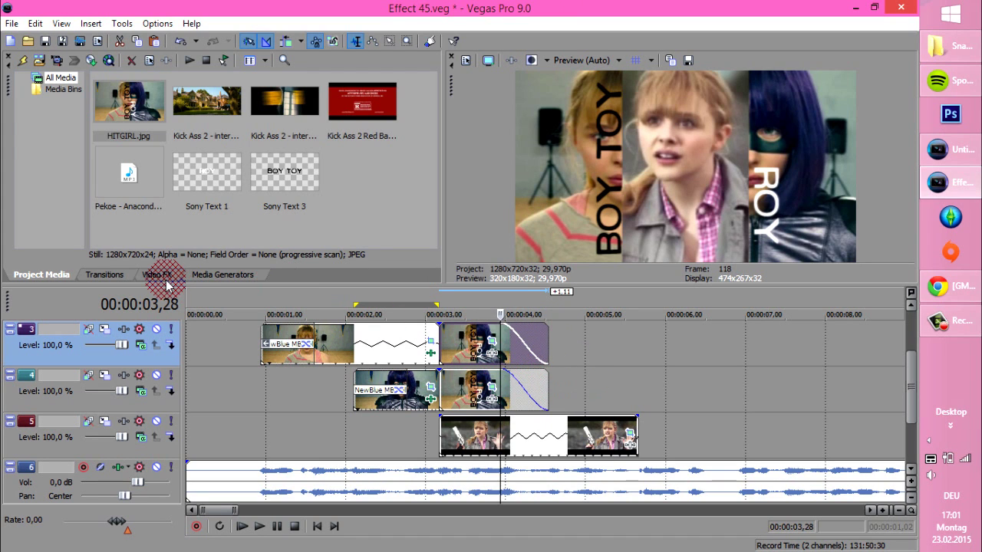
left_click(105, 274)
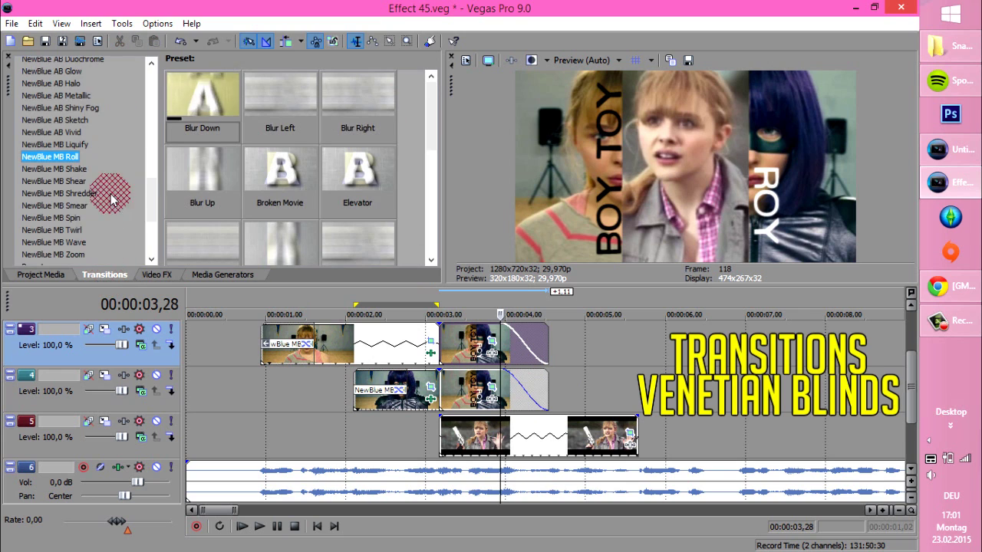
left_click_drag(149, 201, 149, 223)
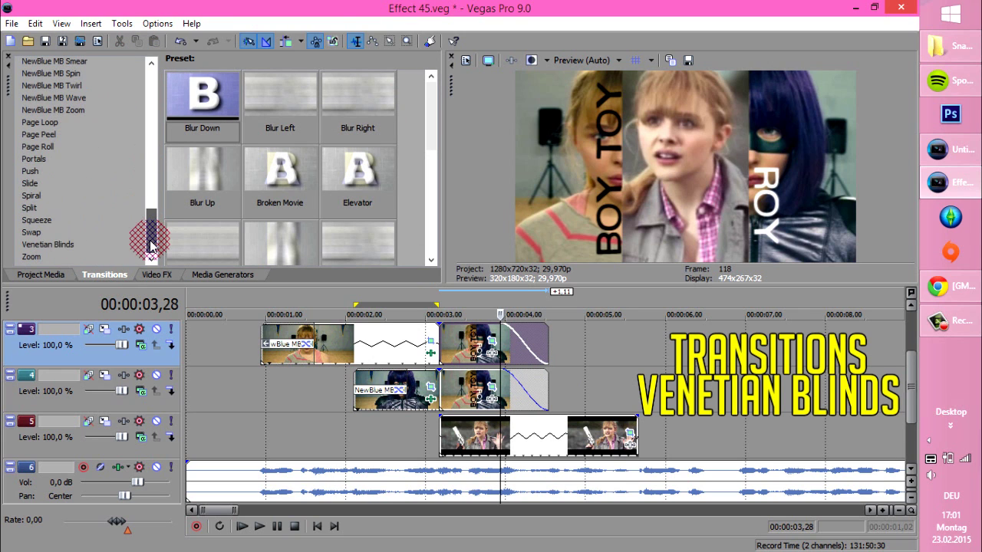
left_click(48, 243)
left_click_drag(358, 177, 524, 354)
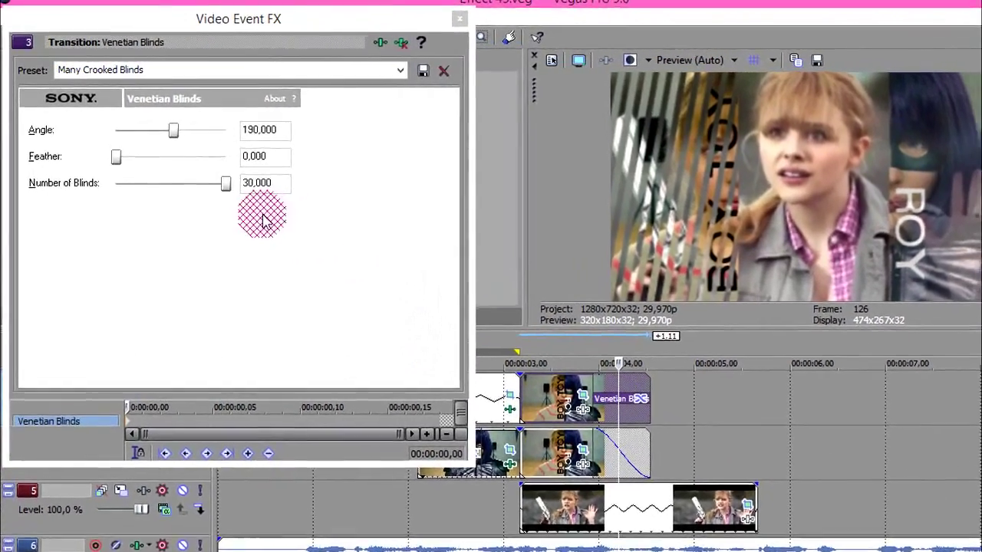
- Set the track 3 Venetian Blinds angle to 219,373, copy its keyframe settings and finish editing the transition
left_click(154, 121)
left_click_drag(195, 138, 201, 139)
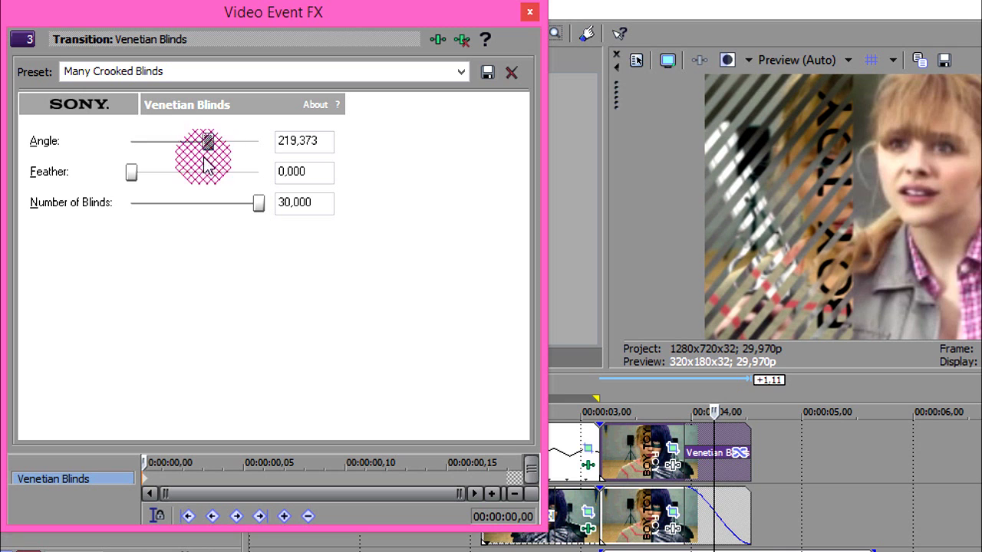
left_click(146, 482)
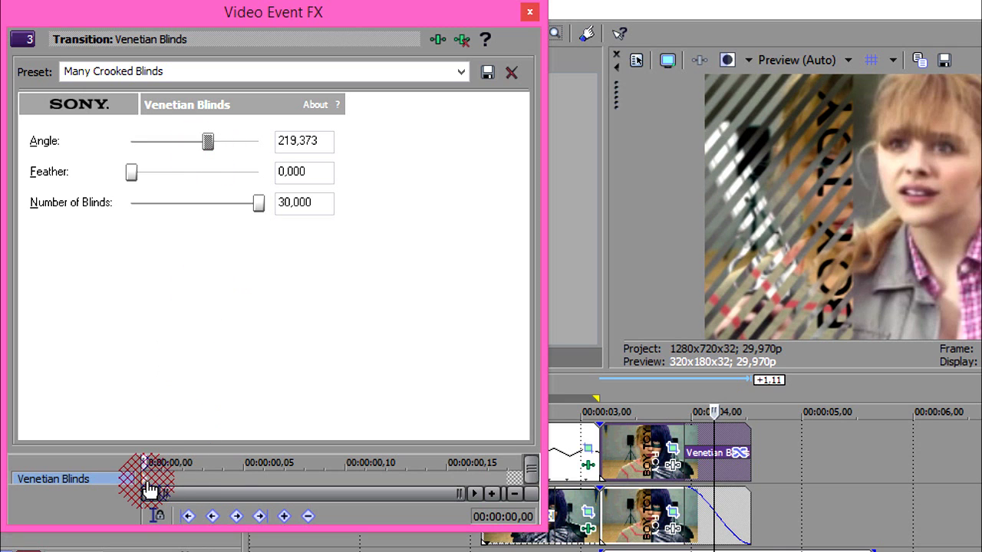
left_click(530, 13)
- Apply Many Crooked Blinds to the track 4 HITGIRL event's fade-out and paste the copied keyframe to give it the 219,373 angle
left_click_drag(486, 230, 716, 514)
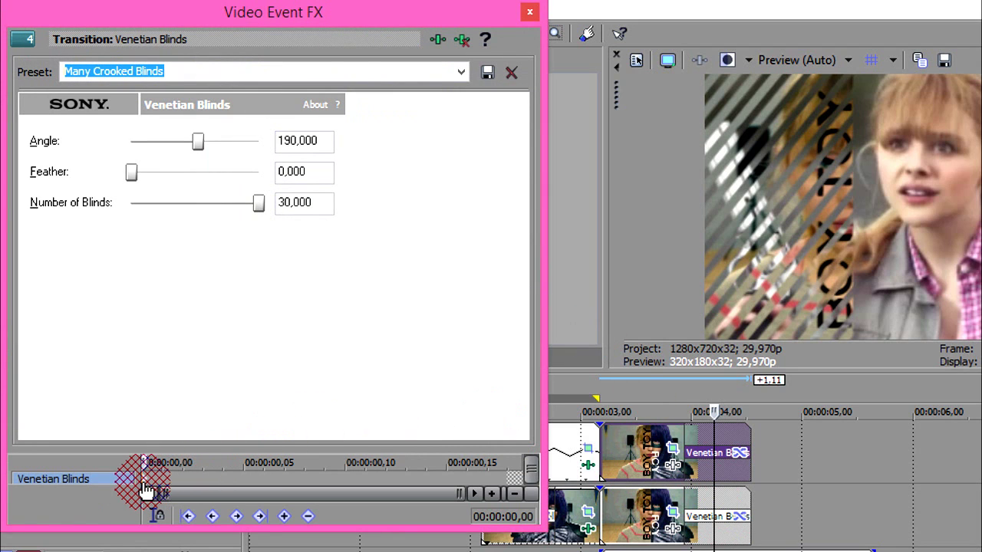
left_click(146, 490)
right_click(144, 487)
left_click(196, 541)
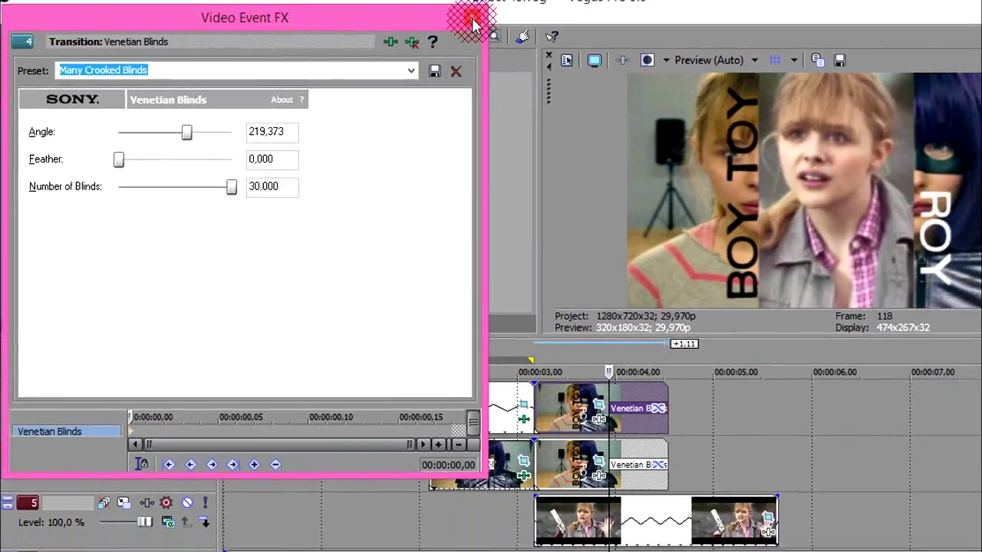
left_click(529, 12)
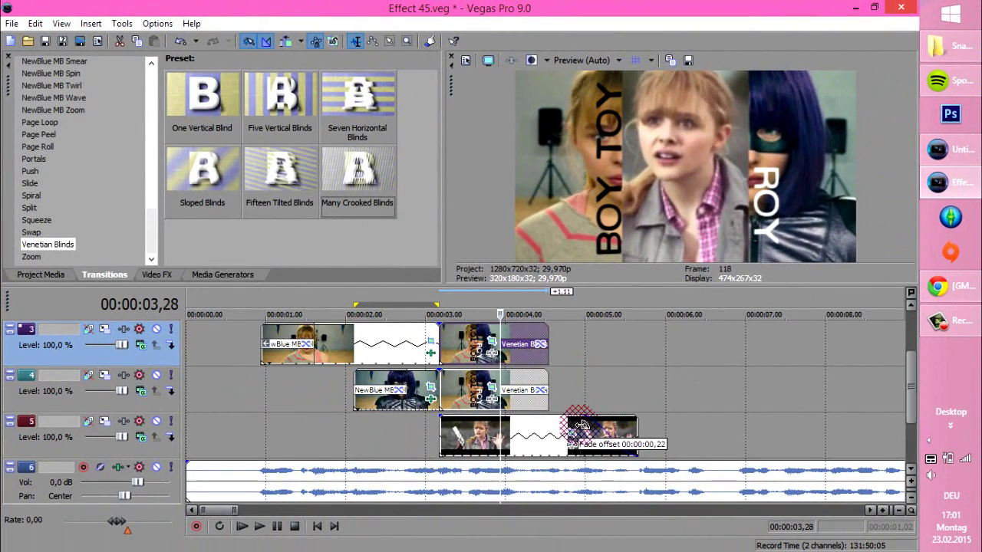
- Add a fade-out to the track 5 clip starting at about 00:00:05,00, and play back the sequence to check the effect
left_click_drag(581, 425, 586, 427)
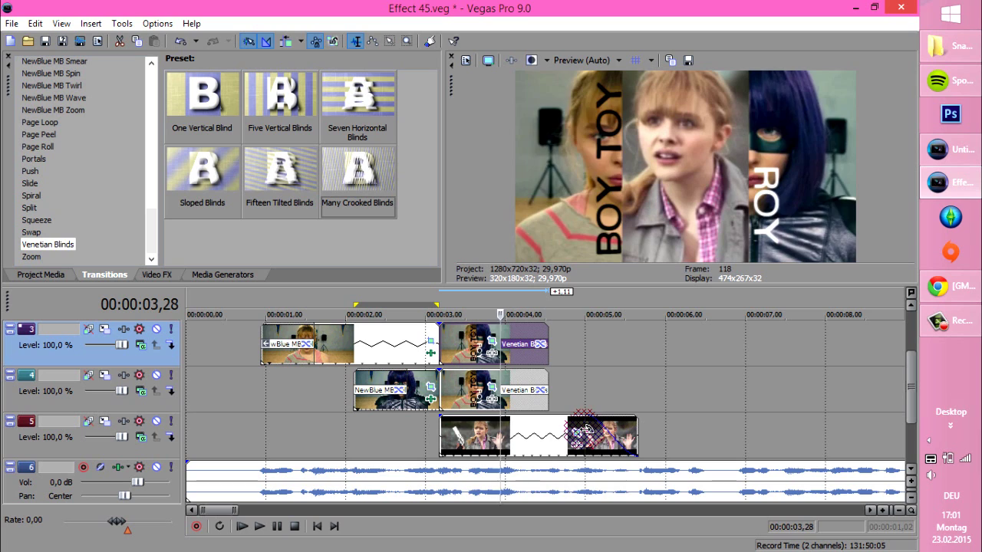
left_click(585, 427)
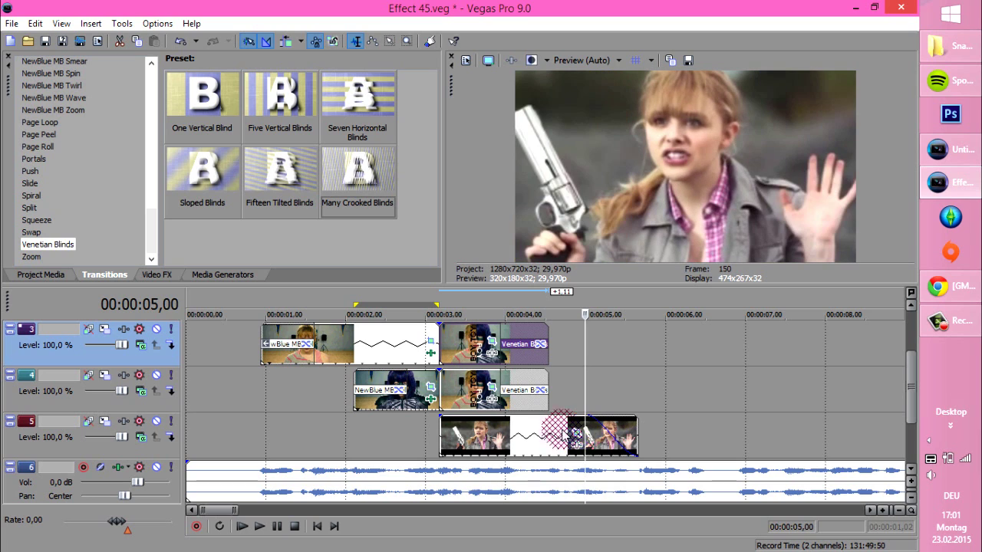
left_click(236, 528)
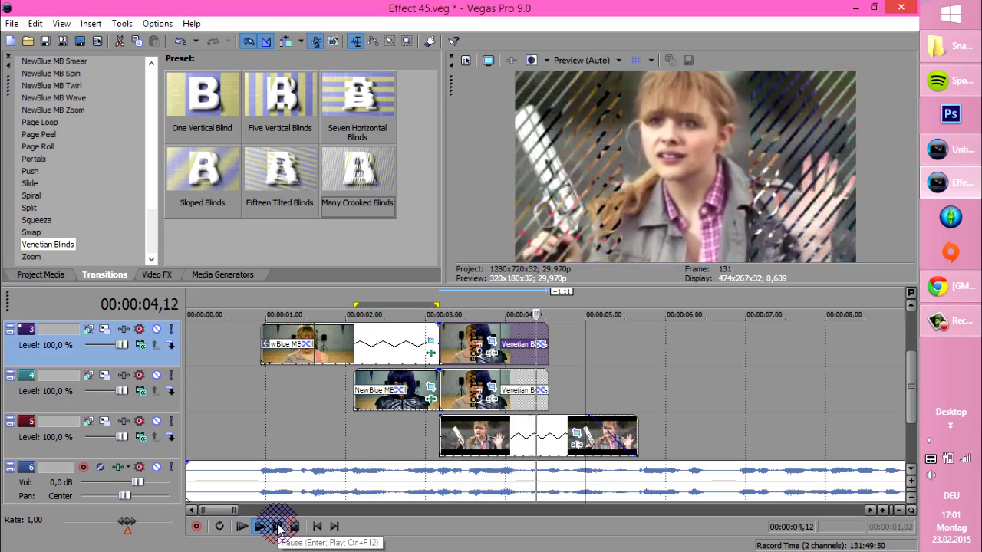
left_click(279, 527)
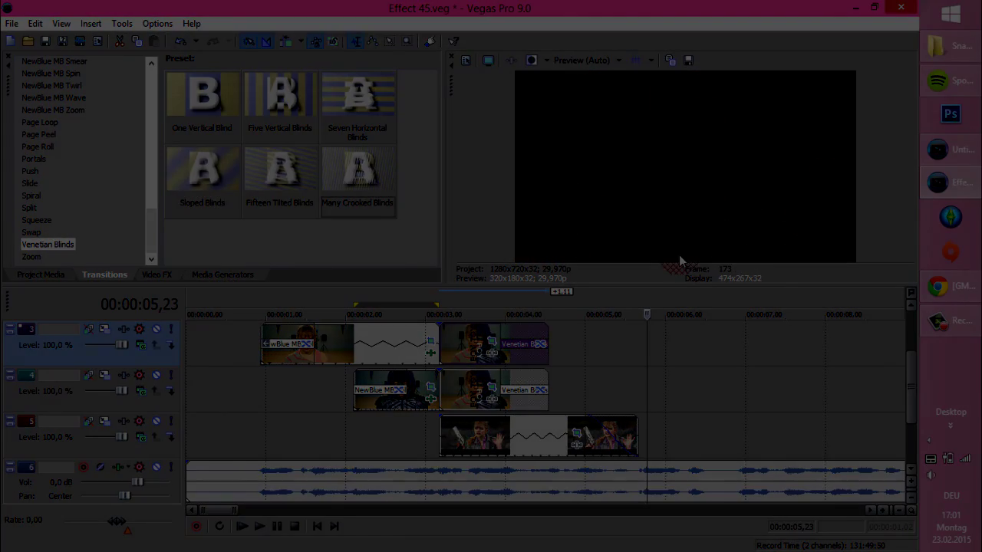